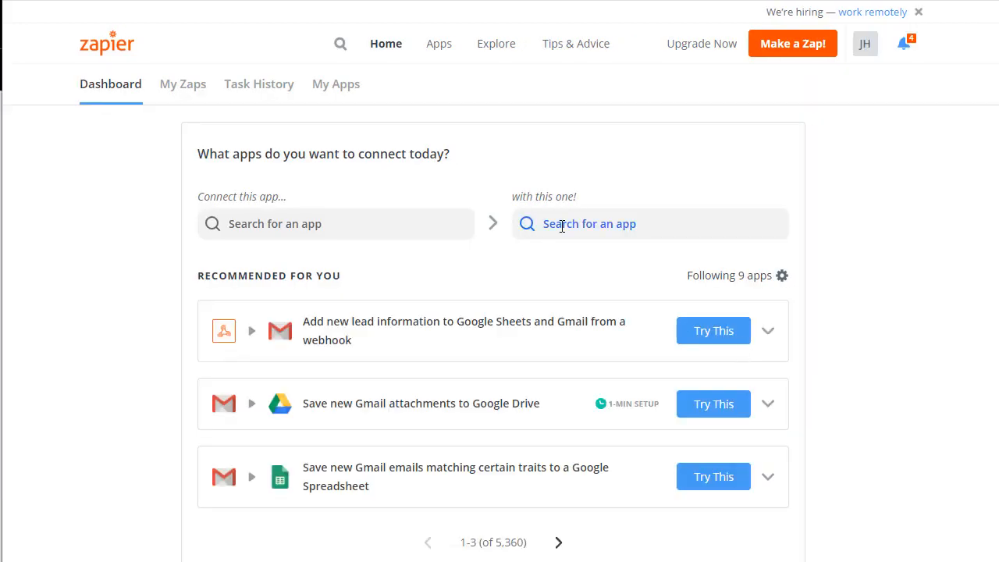
Create a new Zap triggered by Webhooks by Zapier with the Catch Hook event, and continue to the hook customization.
left_click(803, 54)
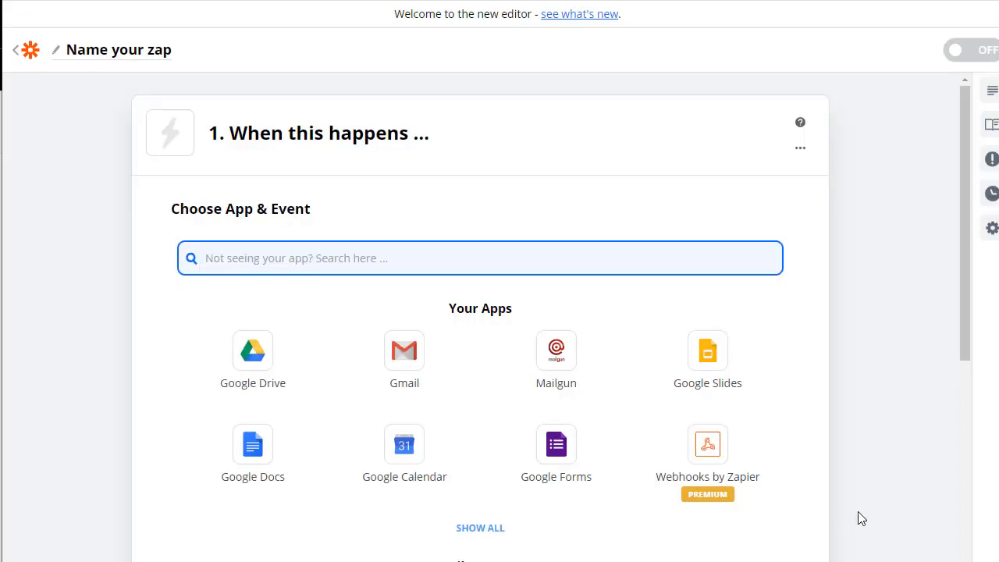
left_click(703, 445)
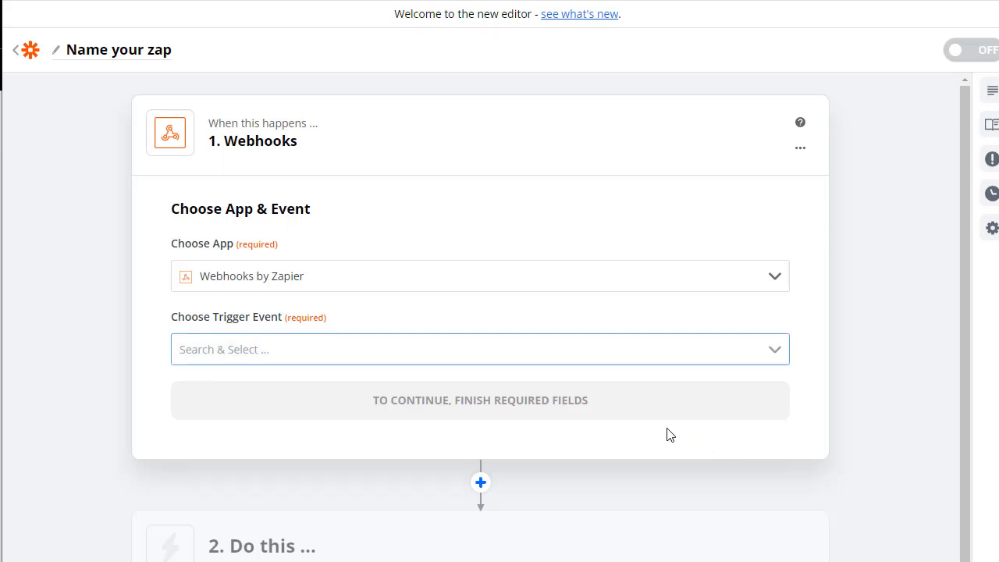
left_click(697, 347)
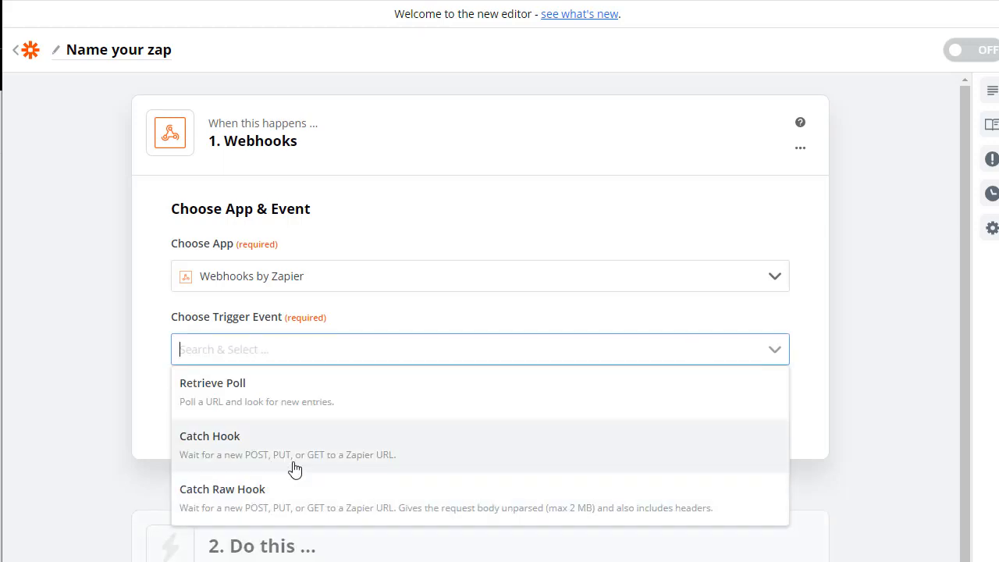
left_click(294, 469)
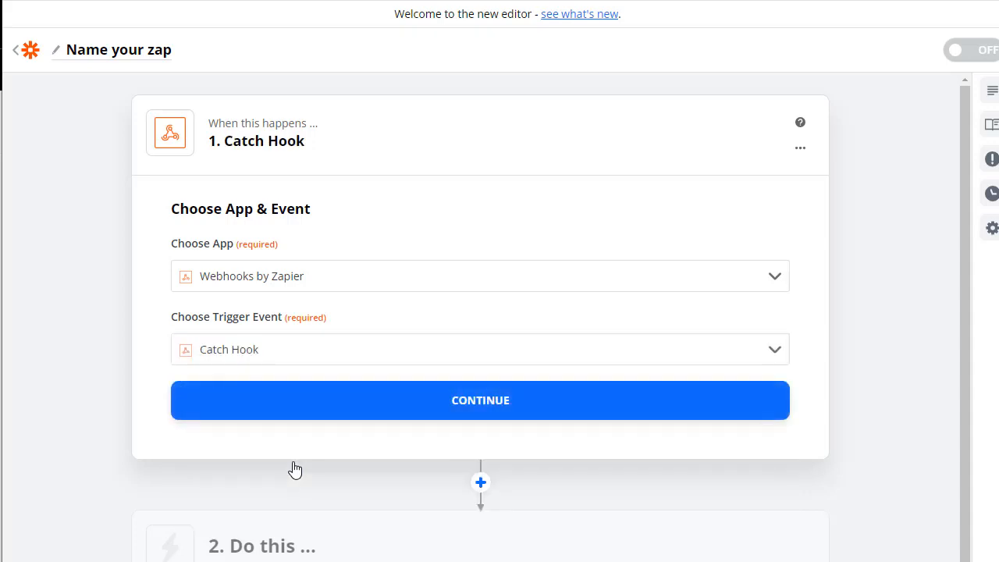
left_click(350, 421)
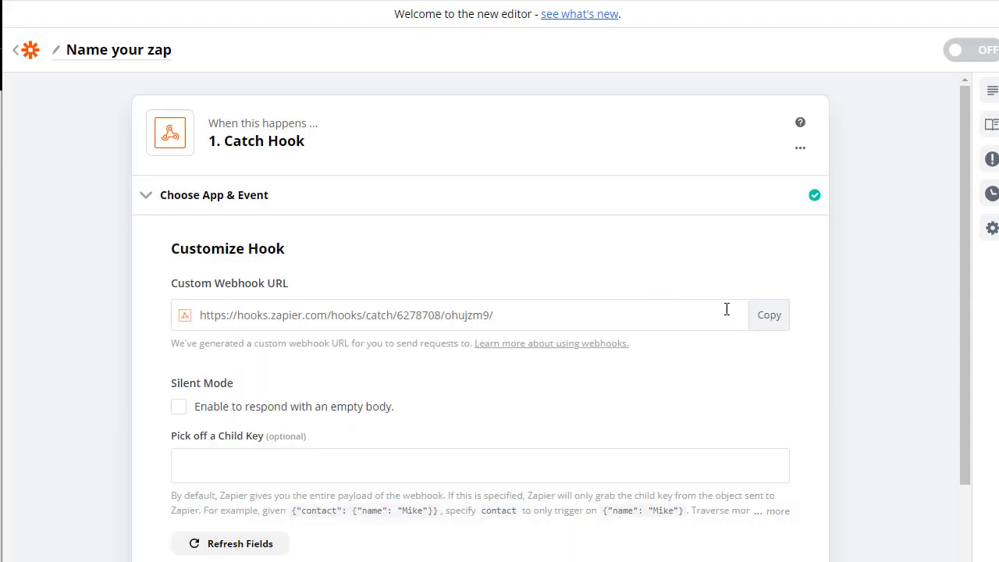
Copy the custom webhook URL, switch to Supercheckout and open The Ketogenic Diet 101 product for editing.
left_click(768, 317)
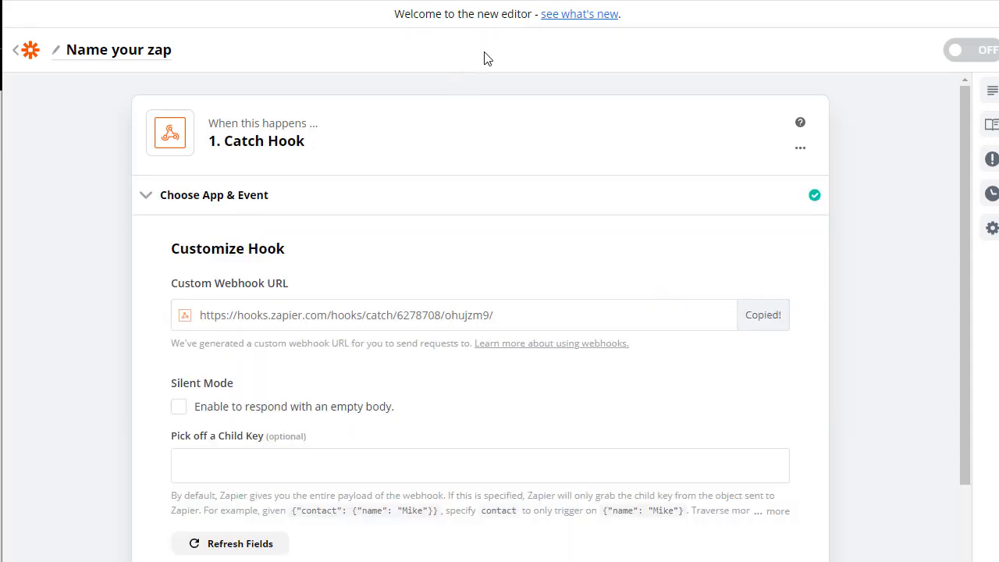
left_click(640, 0)
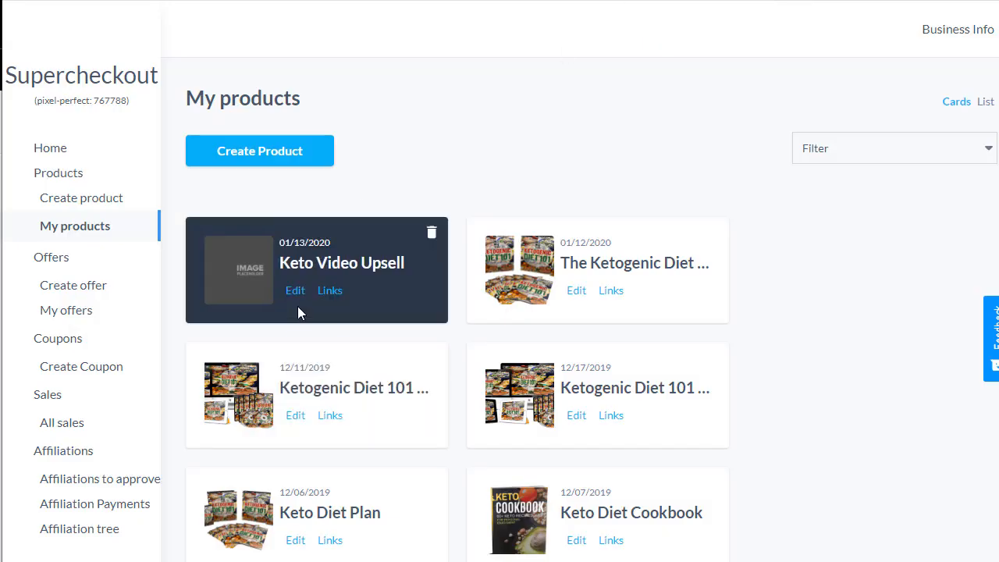
left_click(576, 290)
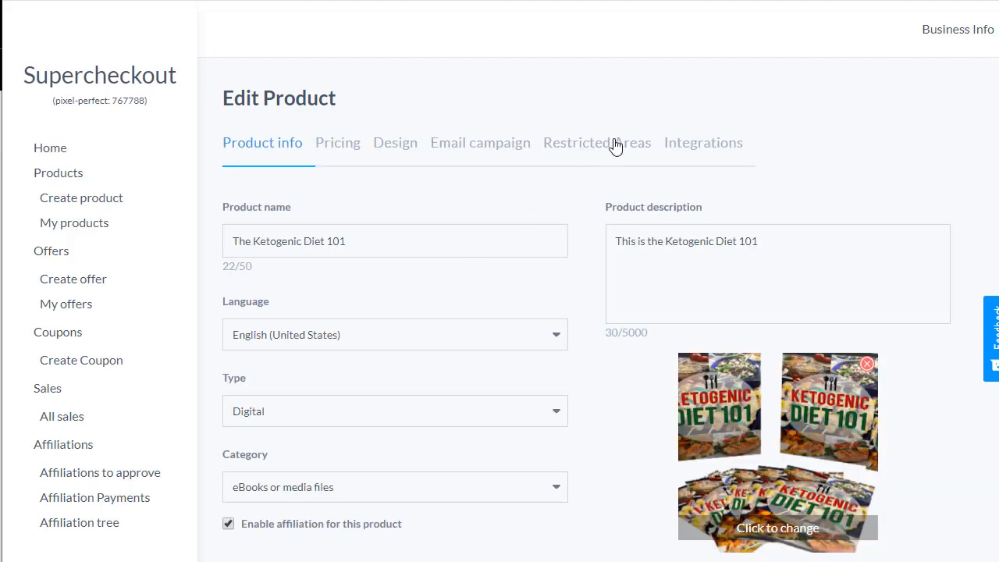
Enable the product's webhook integration and paste the copied Zapier hook address as its destination URL.
left_click(688, 145)
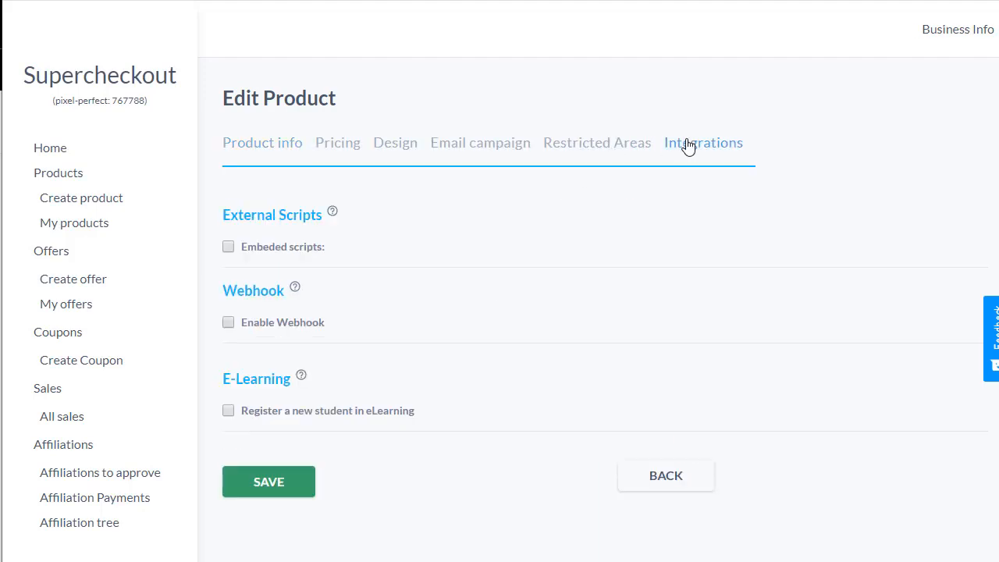
left_click(231, 323)
left_click(266, 407)
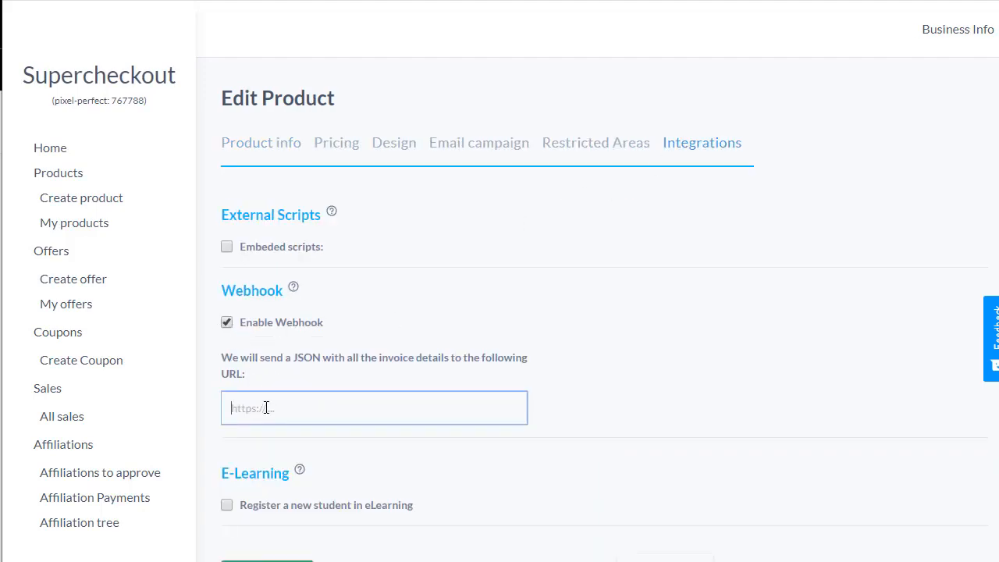
key("ctrl+v")
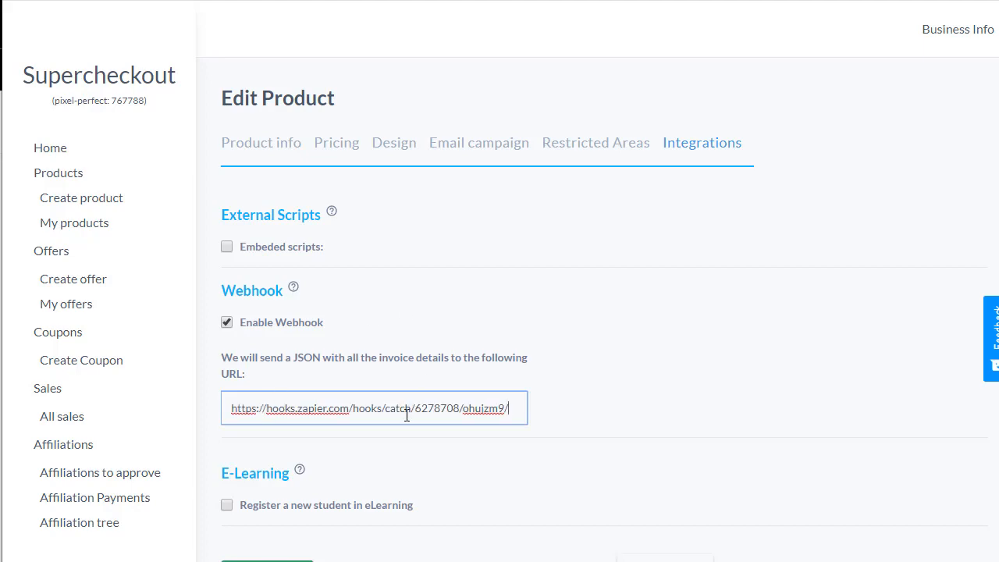
Switch back to Zapier and start testing the Catch Hook trigger to find sample data.
key("ctrl+Tab")
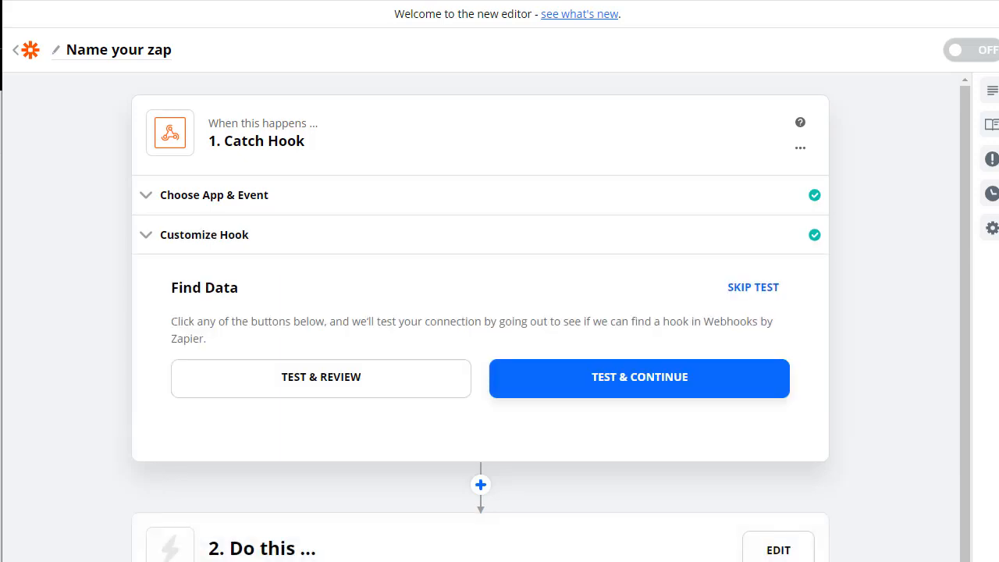
left_click(590, 380)
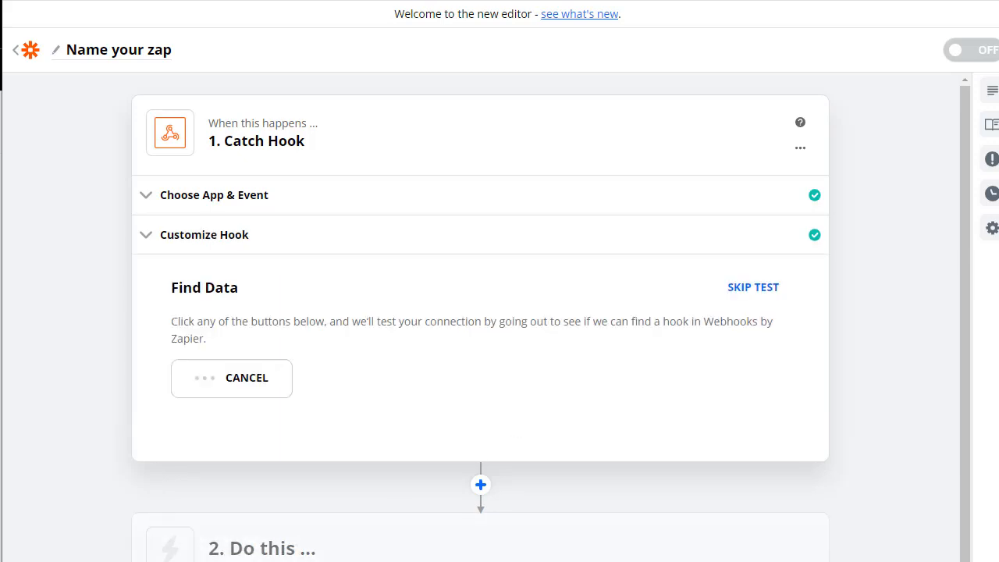
Copy The Ketogenic Diet 101's checkout URL in Supercheckout, open that checkout page and fill in the buyer info.
key("ctrl+Tab")
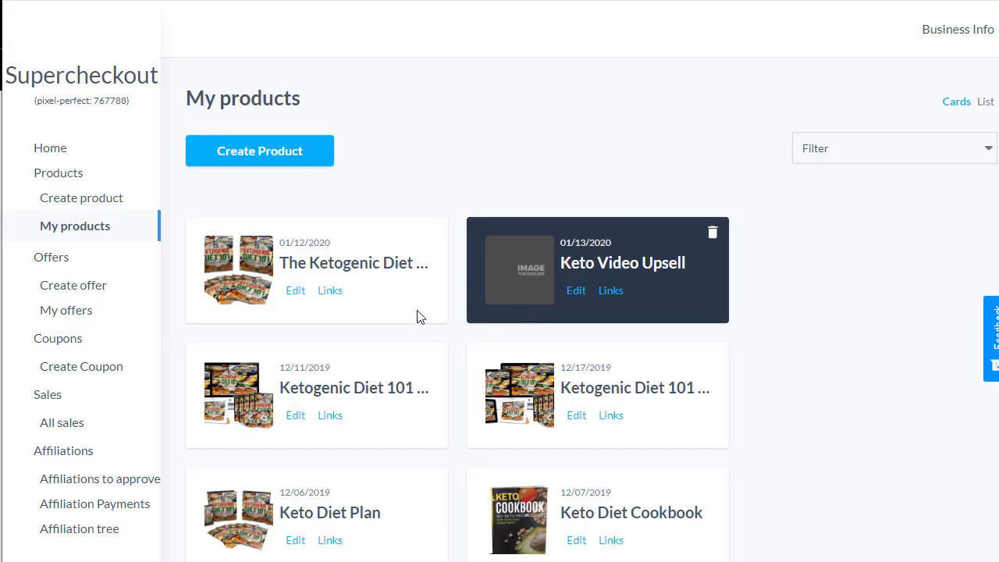
left_click(330, 291)
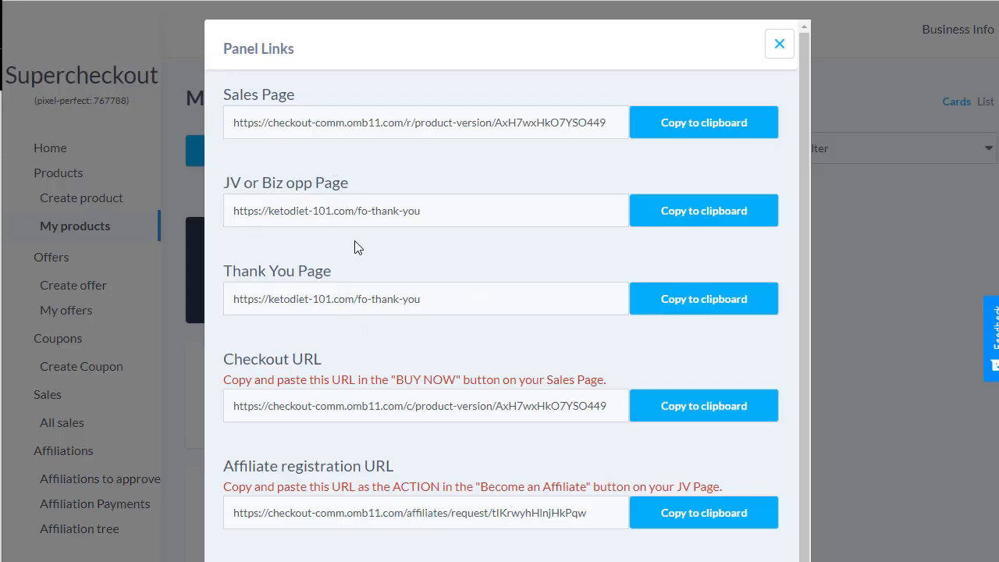
left_click(691, 412)
left_click(891, 267)
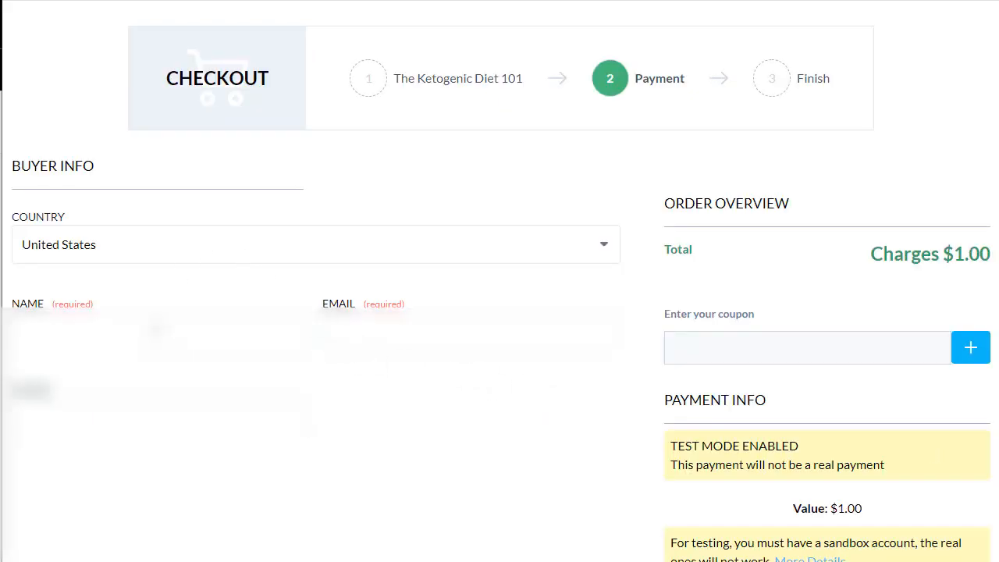
left_click(156, 330)
left_click(94, 375)
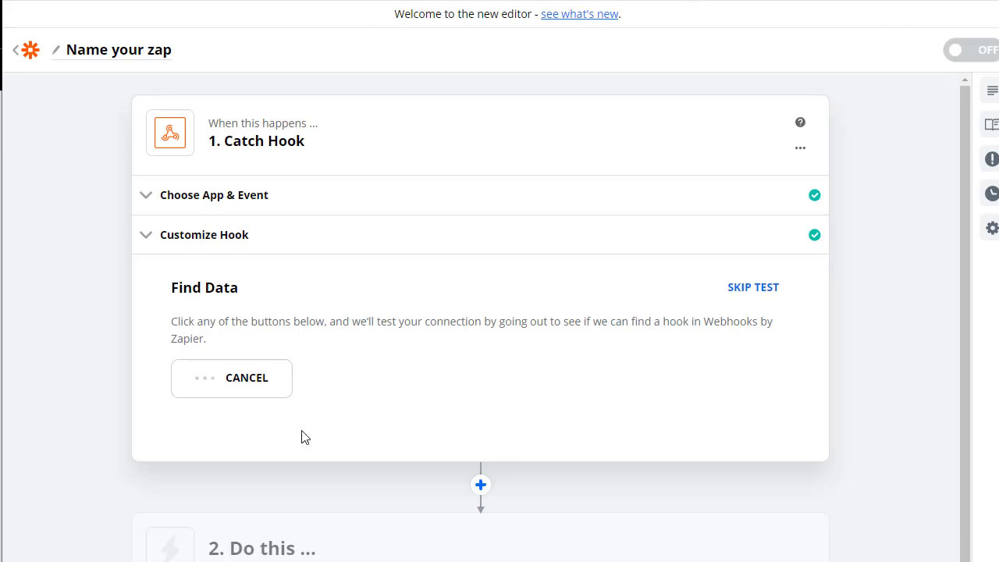
Return to Zapier, keep the Hook A sample selected and finish editing the Catch Hook trigger.
left_click(384, 391)
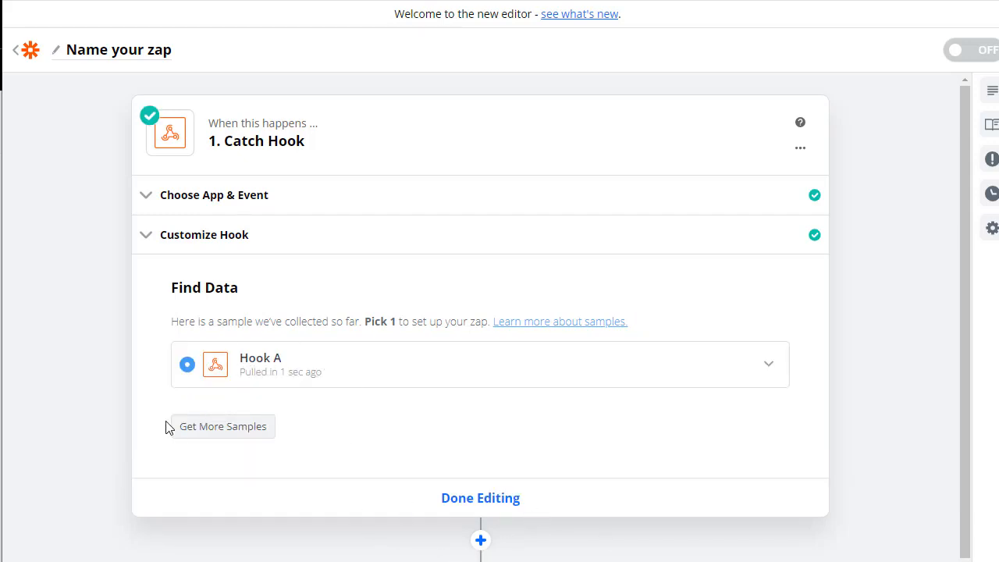
left_click(493, 506)
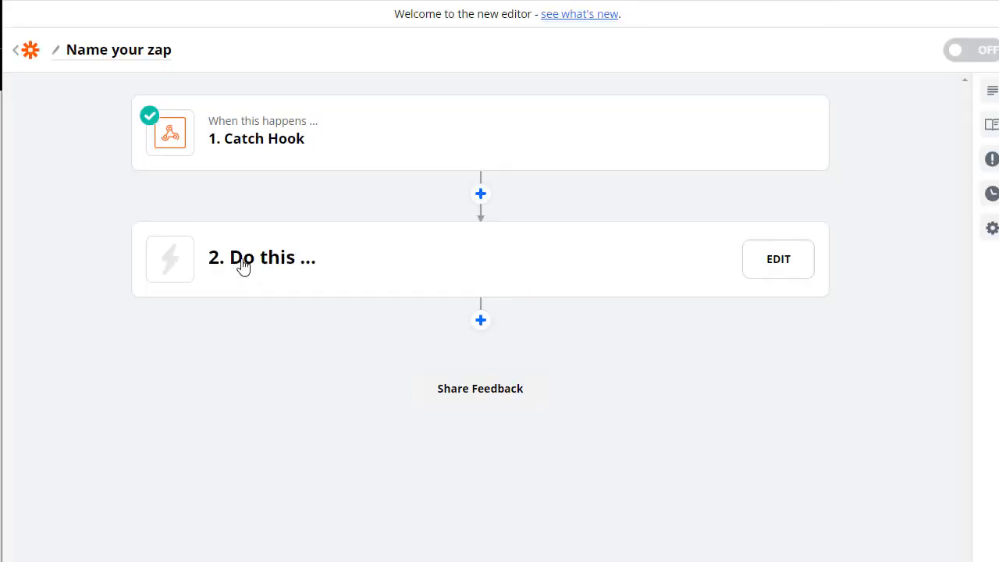
Set the Zap's second step to Google Drive with the Find a File action event, and continue.
left_click(243, 266)
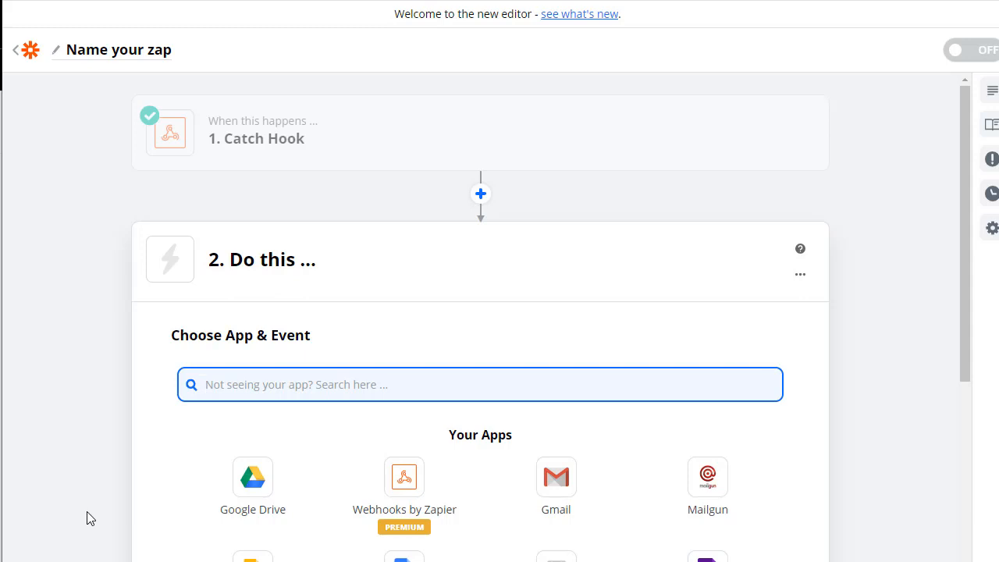
double_click(250, 504)
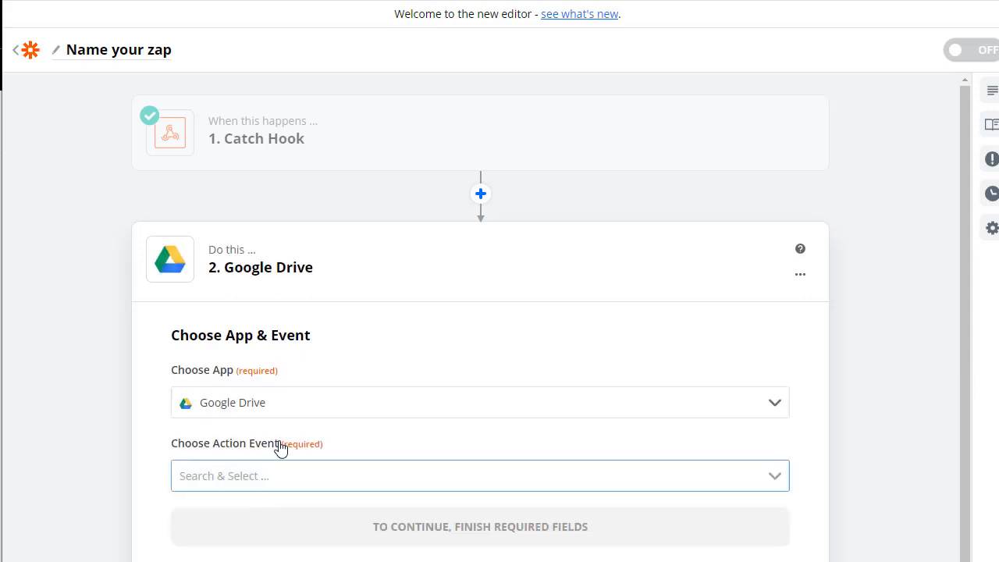
left_click(232, 470)
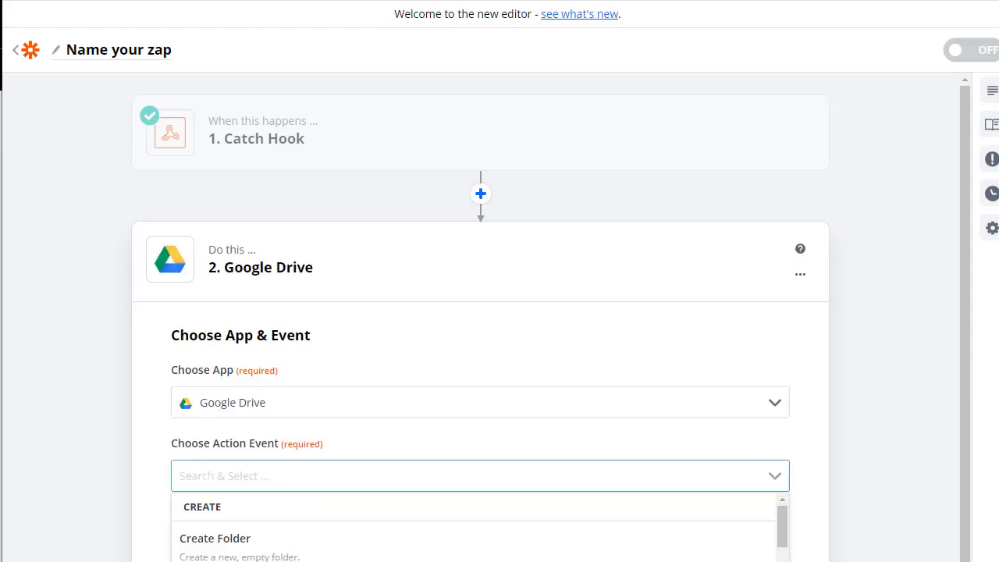
scroll(474, 527, "down", 4)
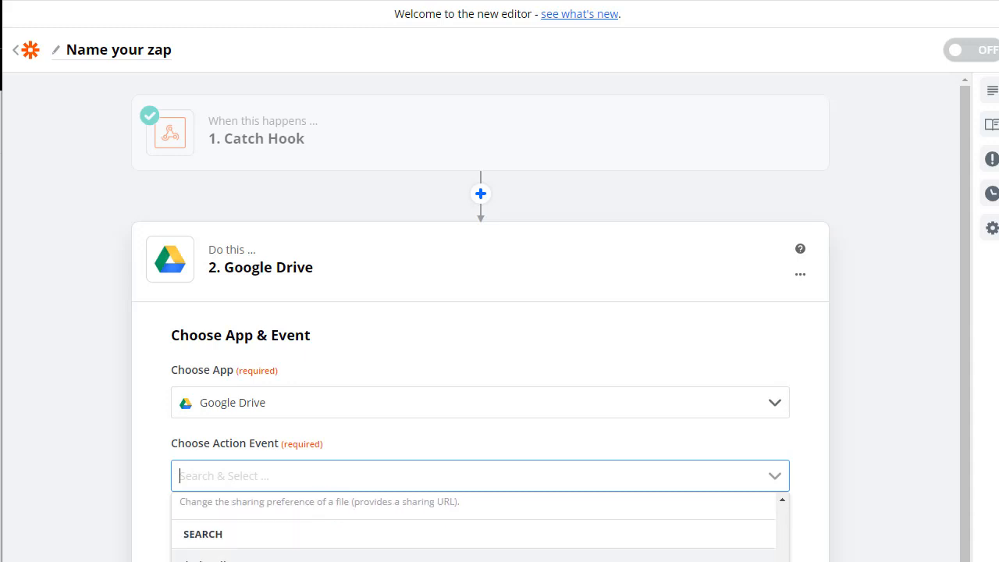
left_click(323, 558)
left_click(325, 536)
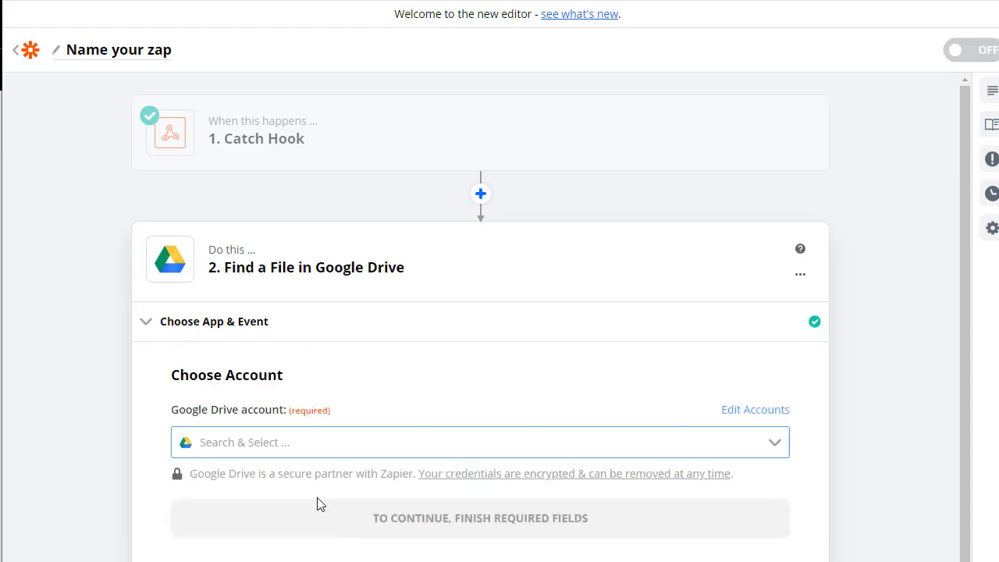
Select the connected Google Drive account for the Find a File action and continue to its customization.
left_click(297, 442)
left_click(252, 501)
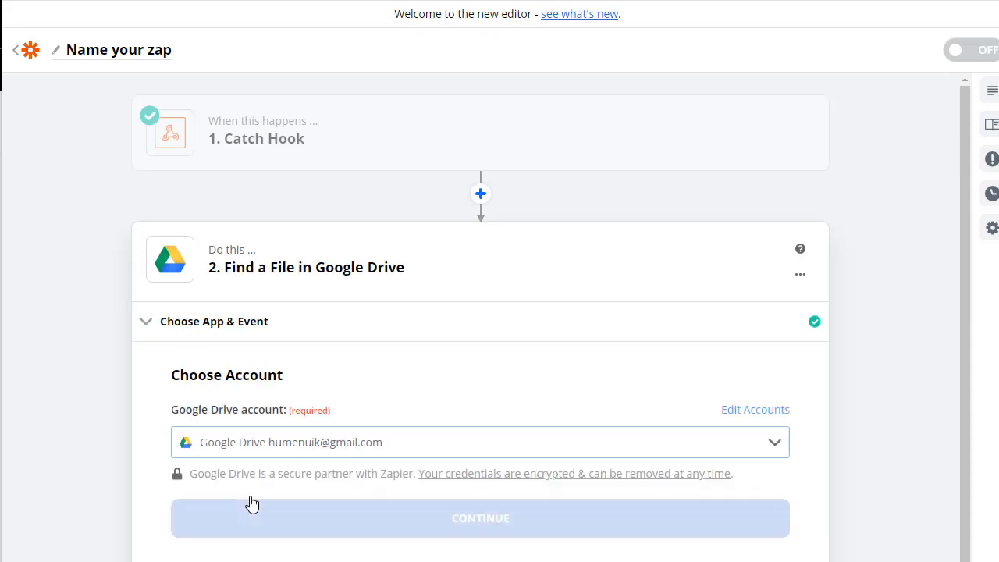
left_click(261, 532)
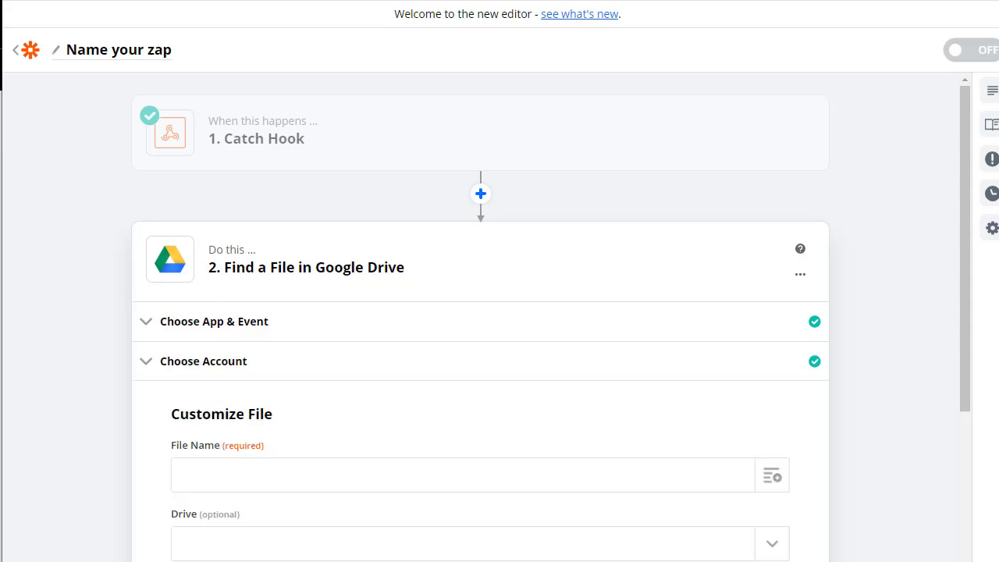
Set the file name to search for to KetogenicDiet101.pdf and the drive to My Google Drive.
left_click(215, 477)
type("Ketoge")
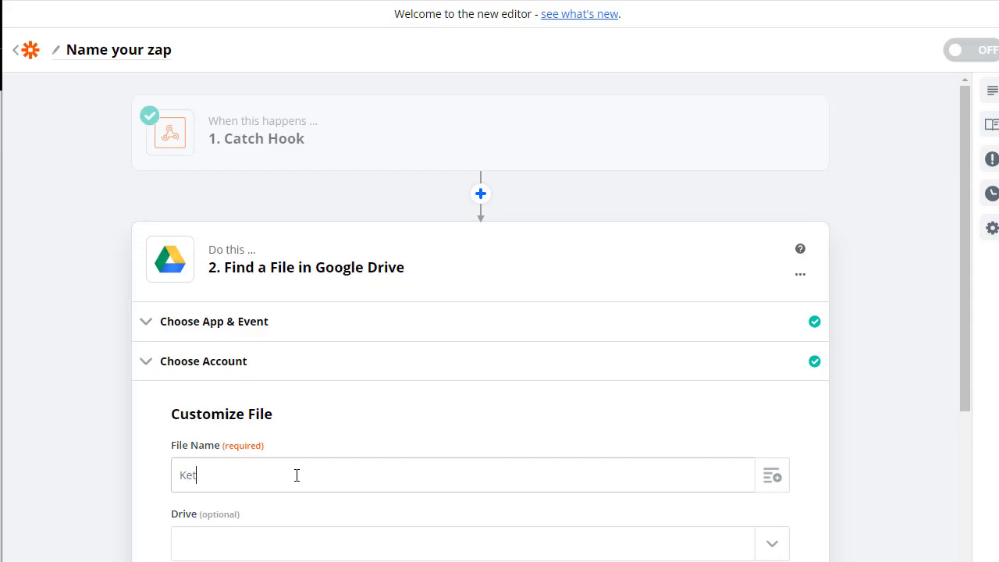
type("nicDiet101.pdf")
scroll(303, 550, "down", 4)
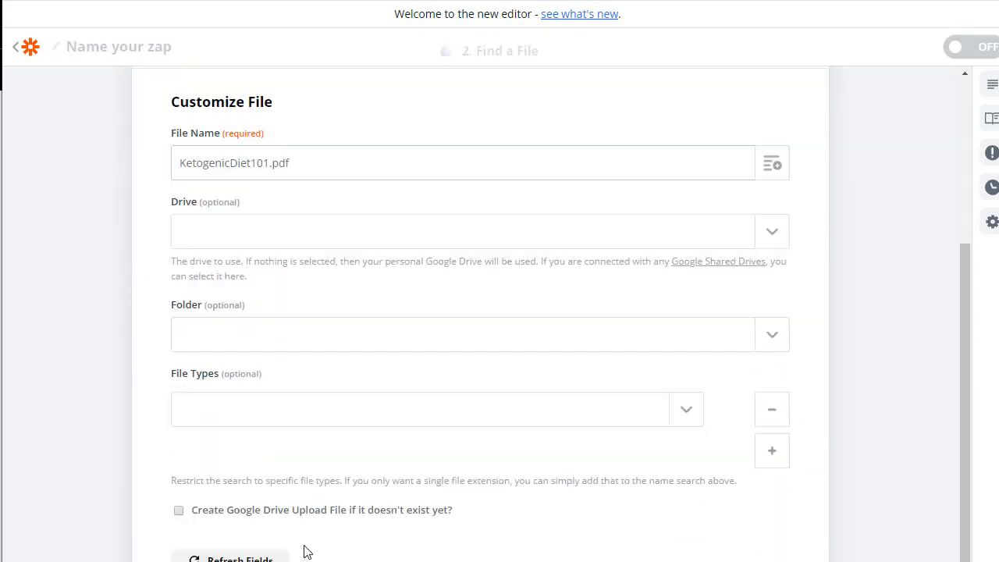
left_click(241, 234)
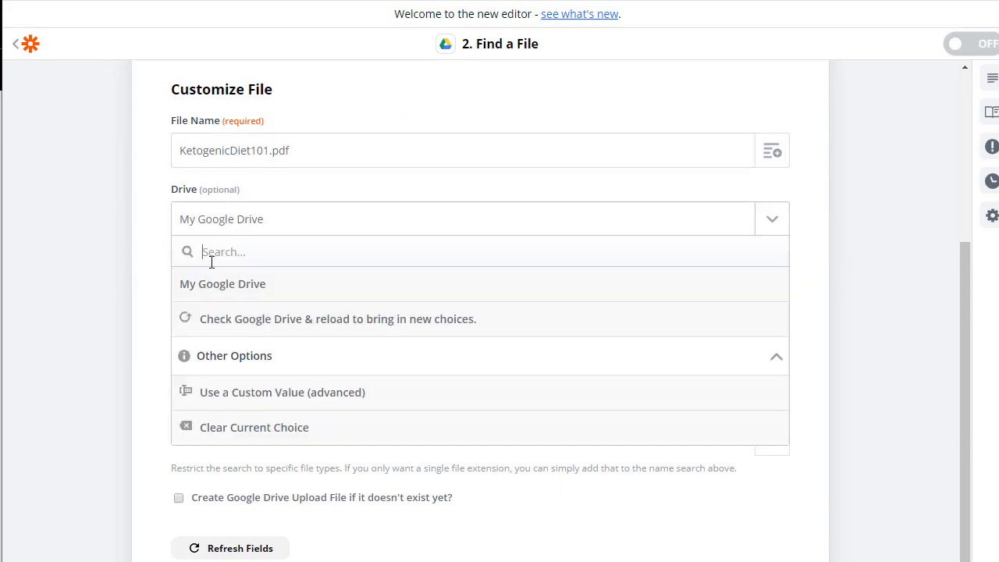
left_click(234, 283)
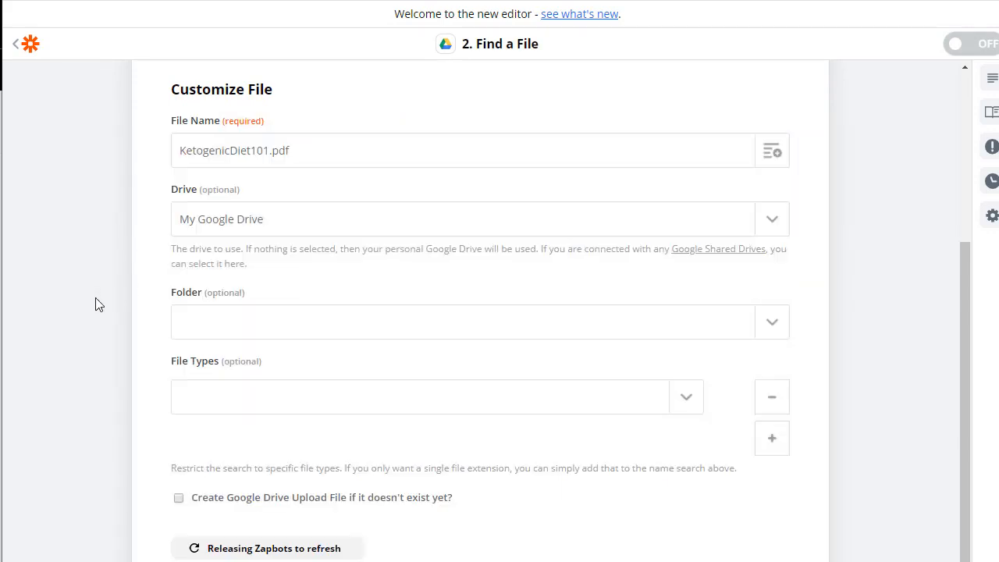
Browse through the KetogenicDiet101 folder and choose Module1-Ebook as the folder to search.
left_click(234, 327)
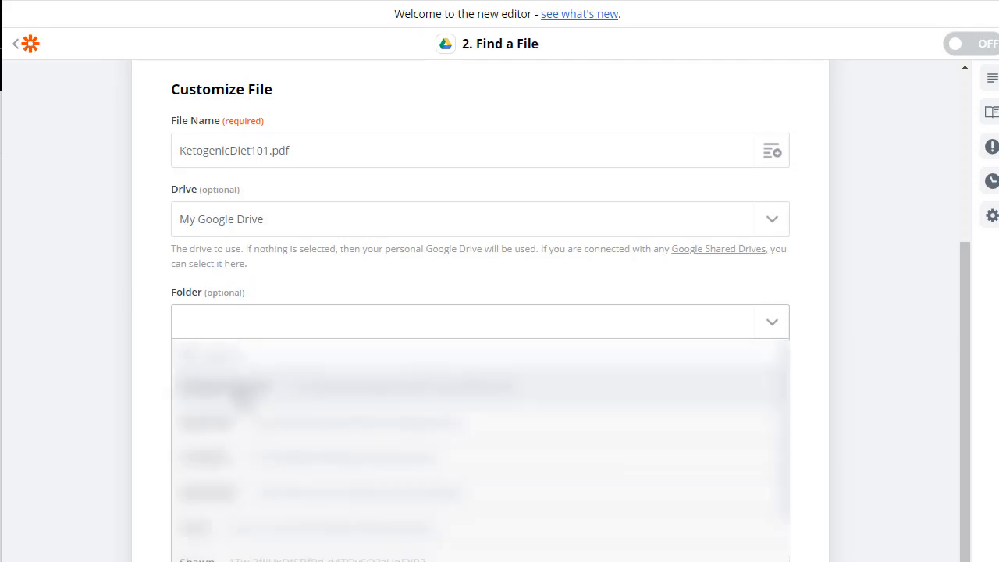
left_click(242, 388)
left_click(255, 335)
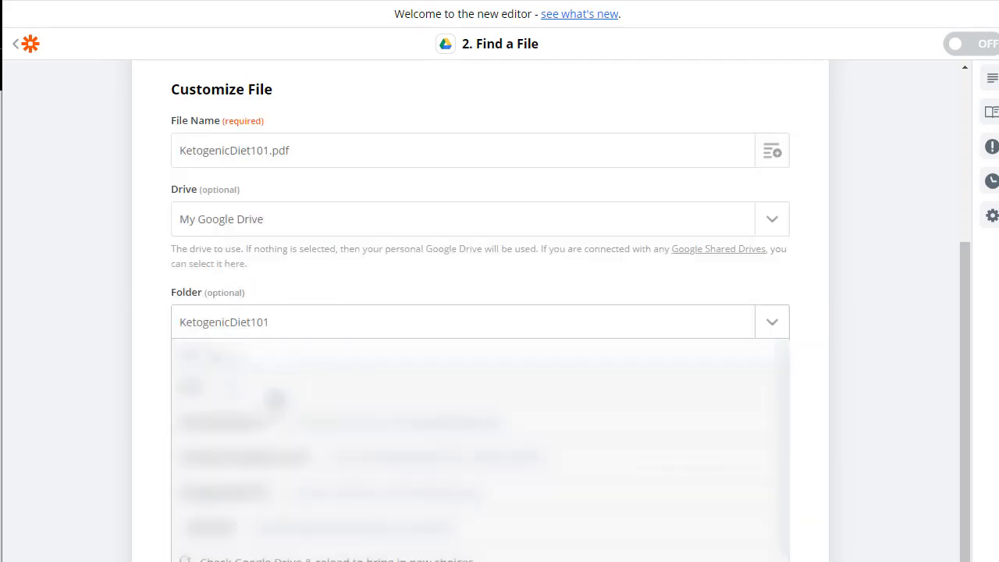
left_click(290, 497)
left_click(239, 319)
left_click(267, 429)
Restrict the file types to PDFs, continue, and test the Google Drive file search with a review of its result.
left_click(232, 402)
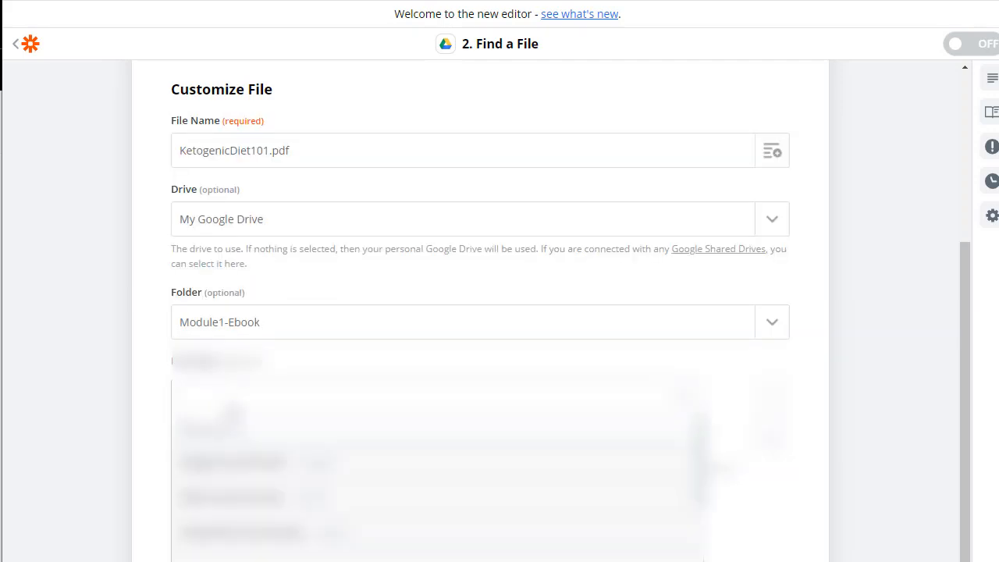
left_click(232, 412)
left_click(257, 556)
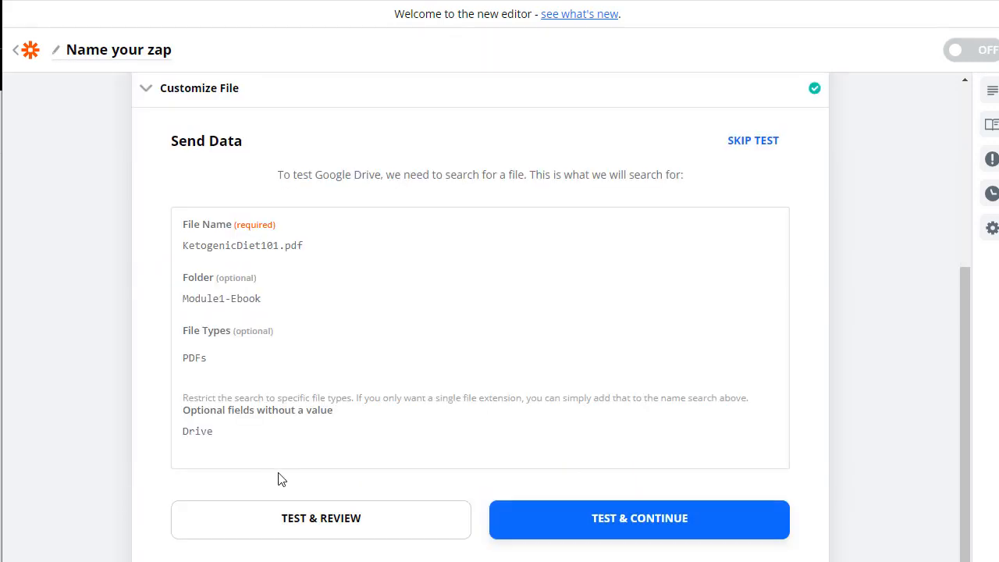
left_click(405, 533)
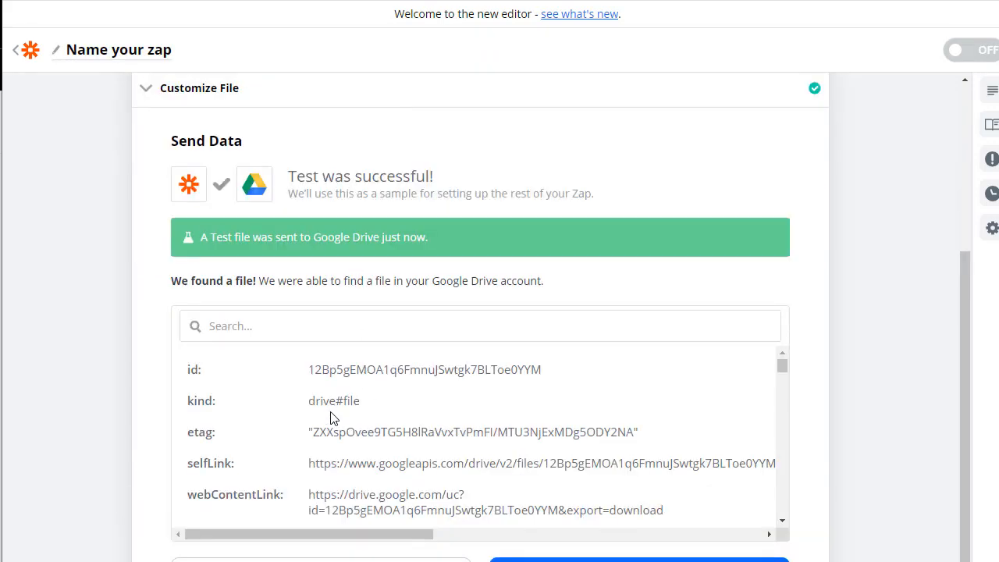
Finish the file search test and add a Gmail action with the Send Email event, continuing to its account choice.
left_click(638, 559)
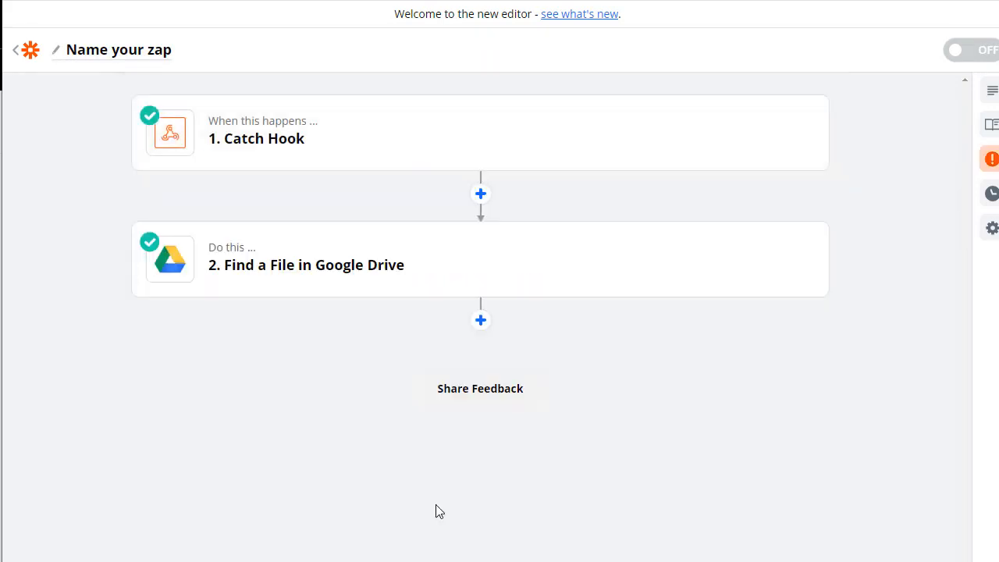
left_click(481, 320)
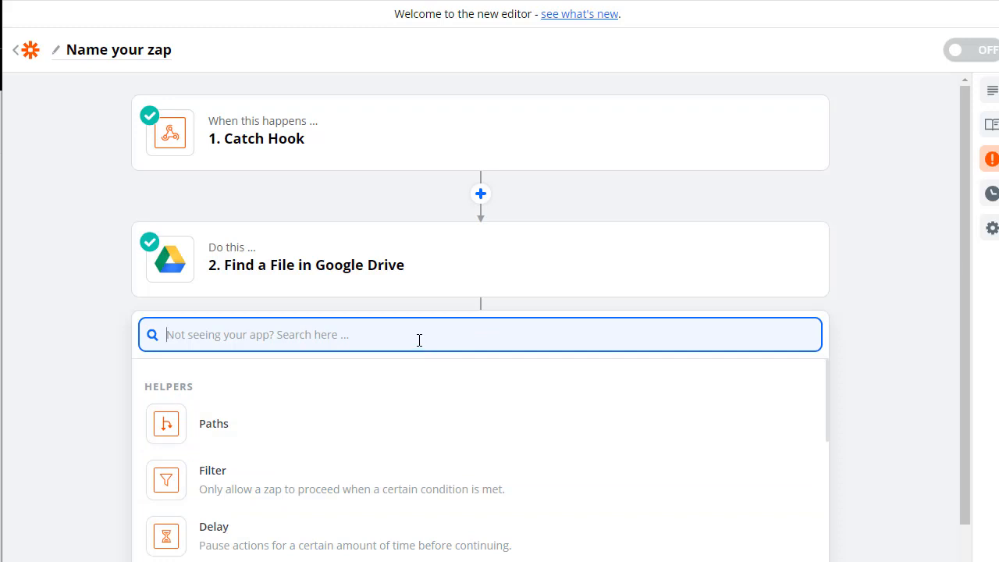
type("gma")
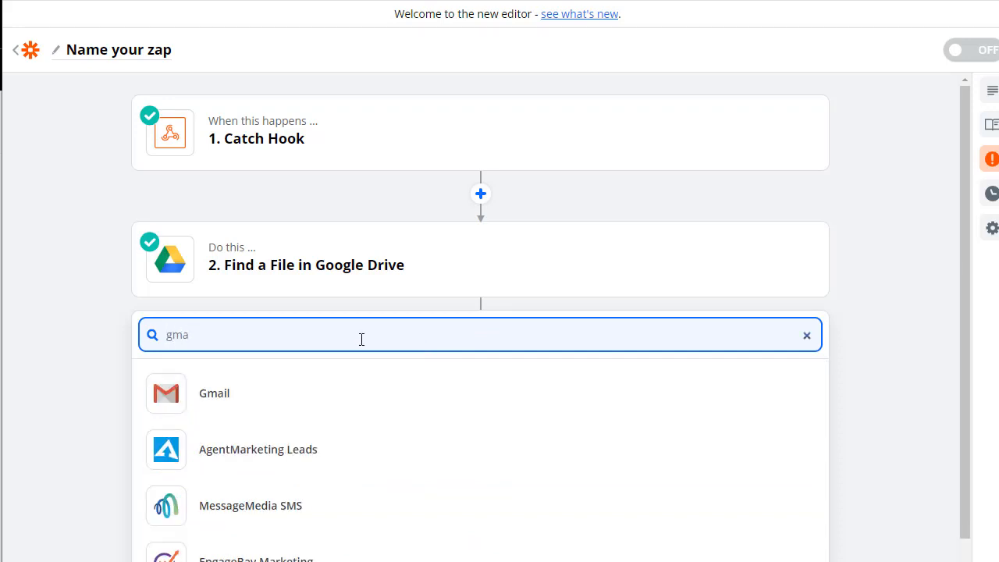
left_click(347, 387)
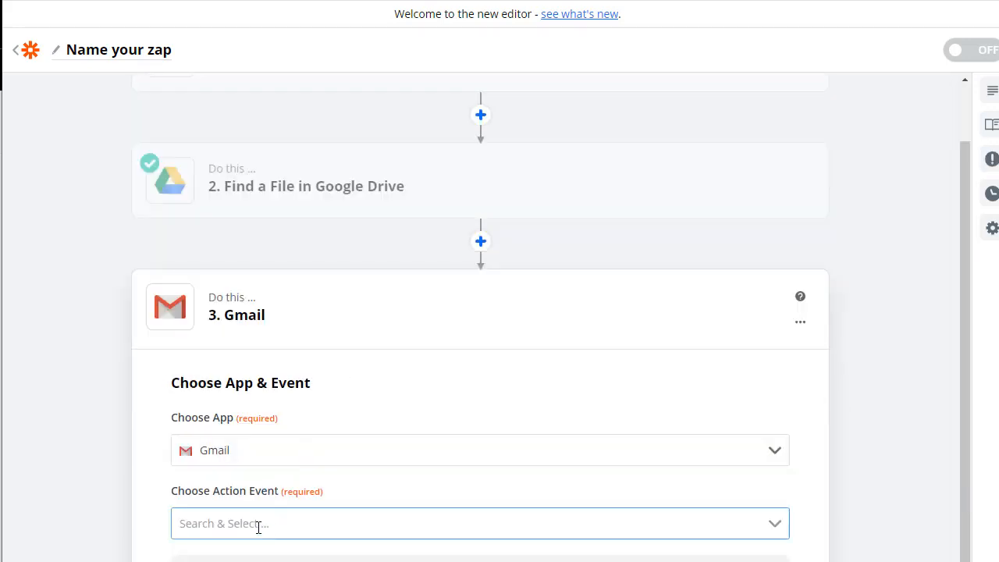
left_click(258, 527)
left_click(258, 560)
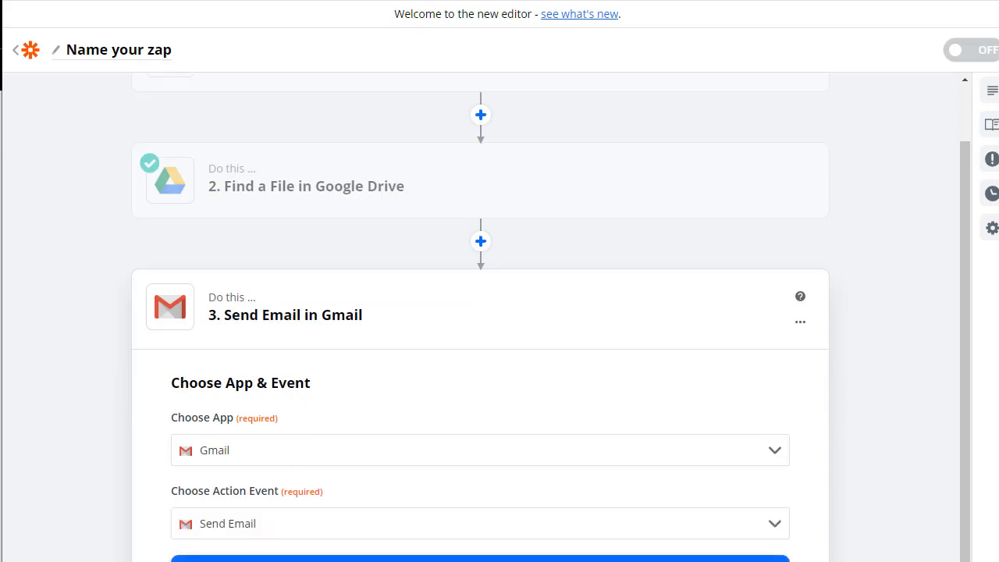
scroll(475, 446, "down", 2)
left_click(475, 445)
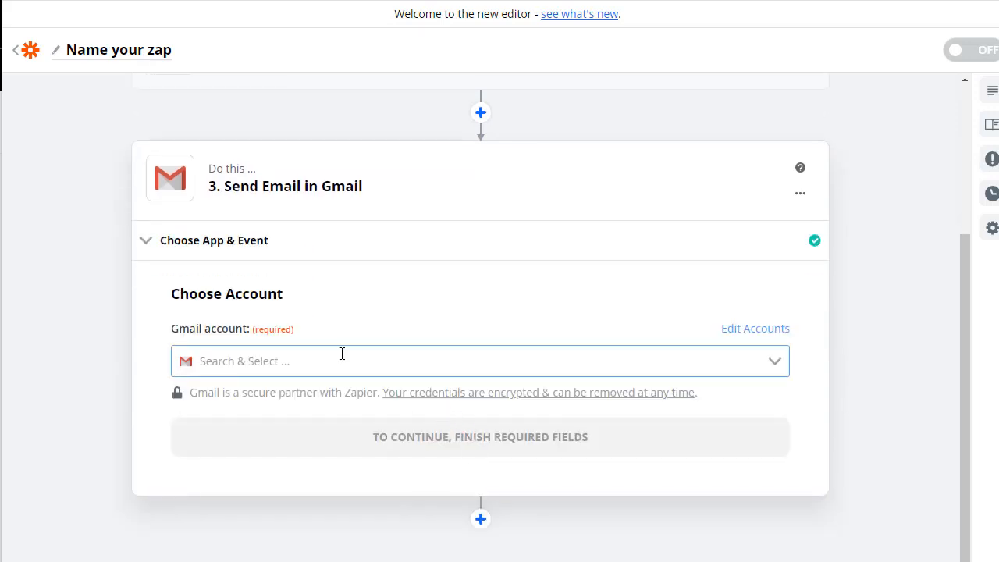
Select the Ketogenic Diet 101 team's Gmail account for the Send Email action and continue to its customization.
left_click(342, 353)
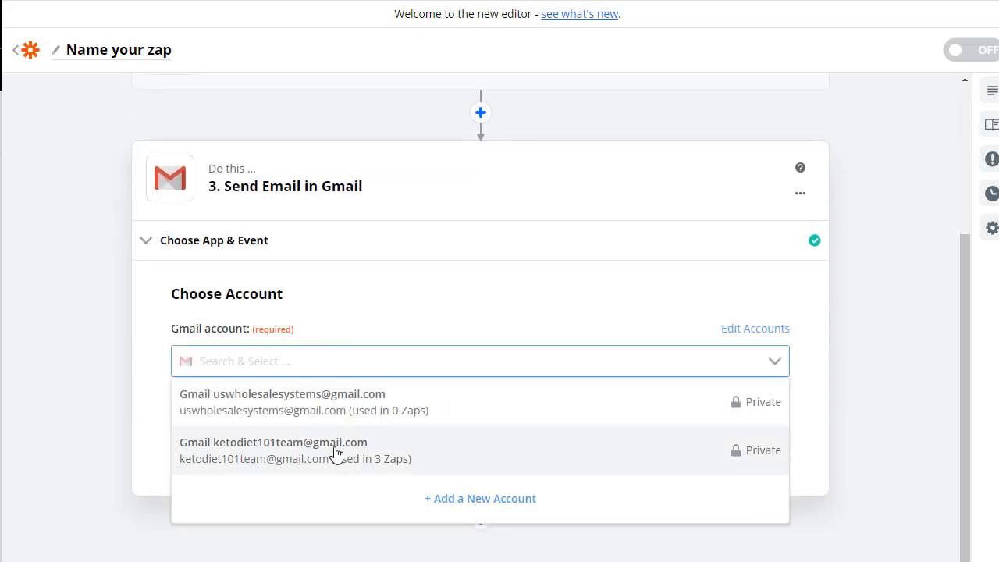
left_click(336, 462)
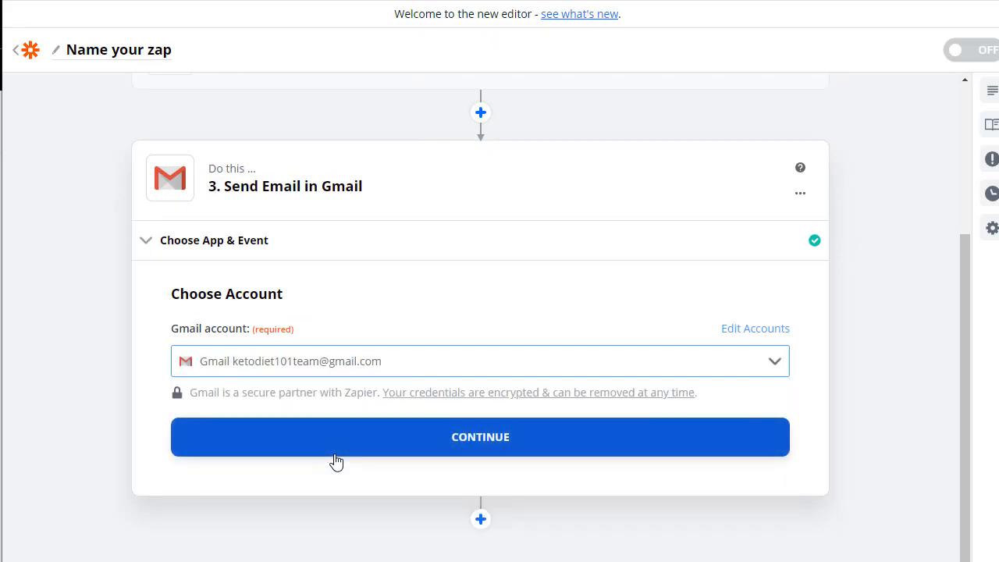
left_click(332, 447)
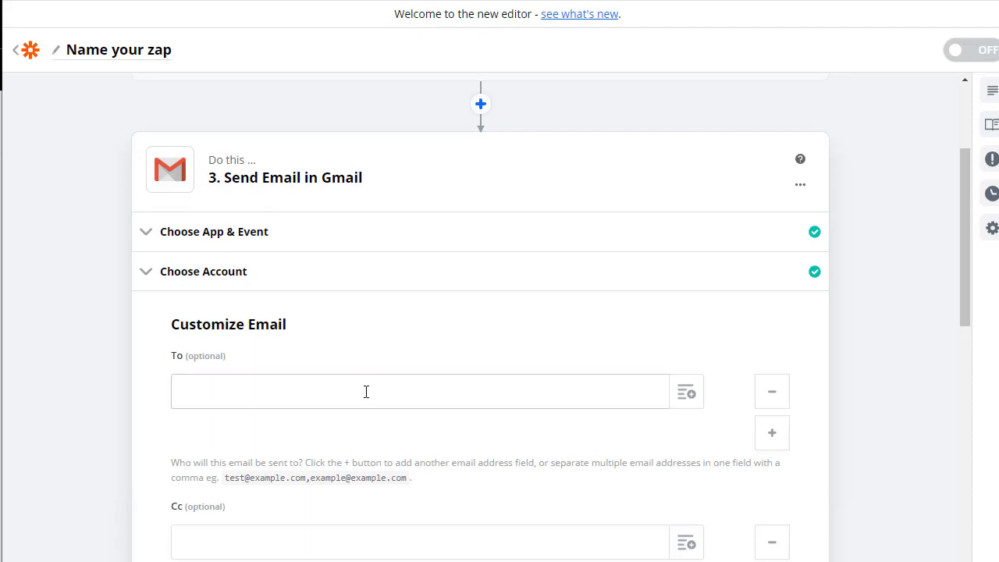
Fill the email's To field with the buyer's email value from the Catch Hook data.
left_click(686, 392)
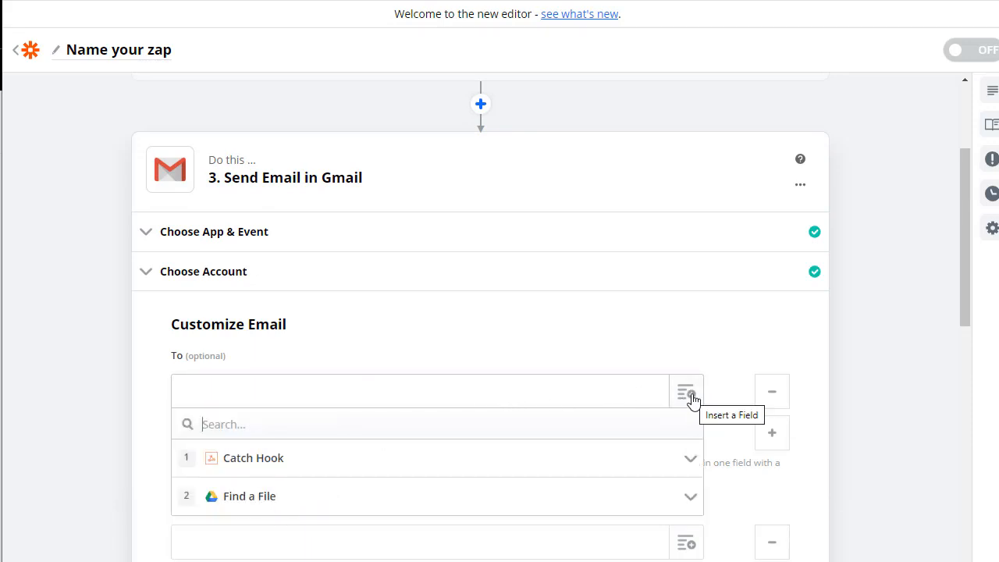
left_click(383, 463)
scroll(279, 541, "down", 3)
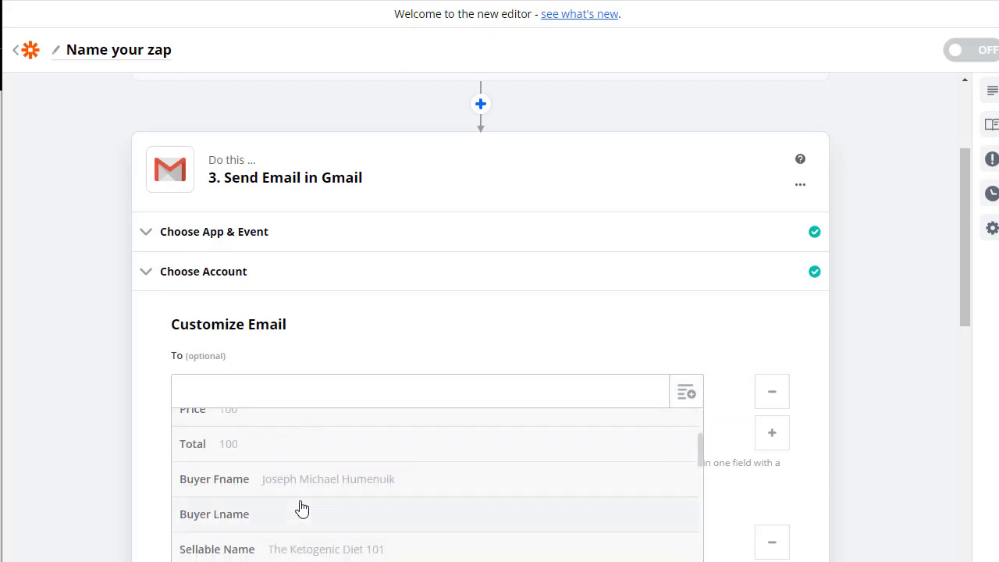
scroll(356, 529, "down", 5)
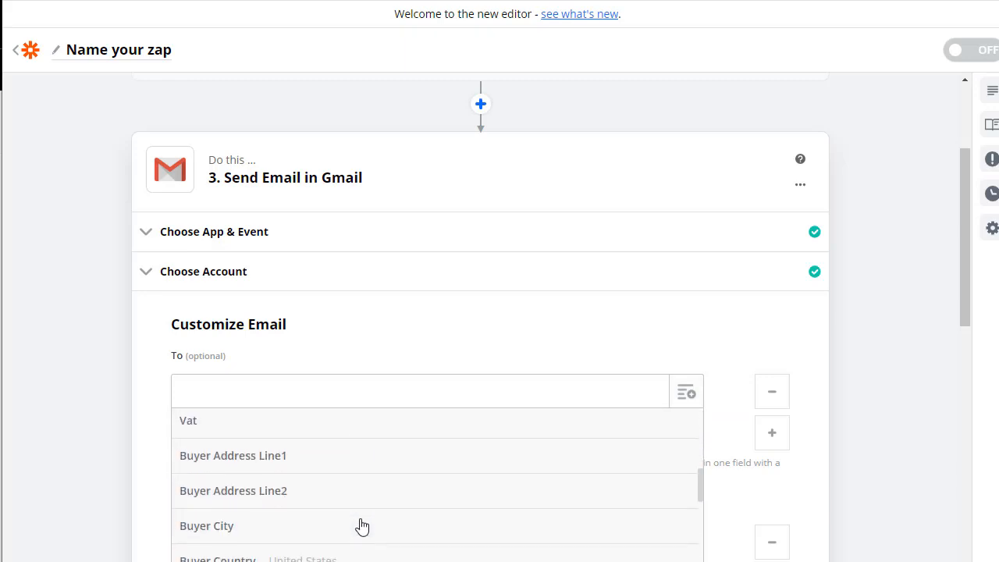
left_click(353, 527)
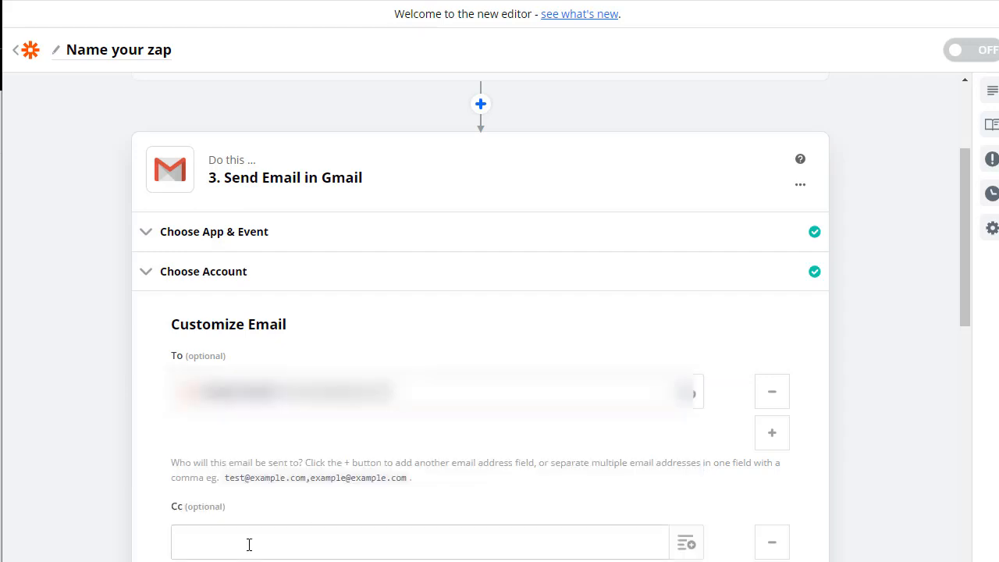
Set the email's From Name to Ketogenic Diet 101.
scroll(156, 468, "down", 3)
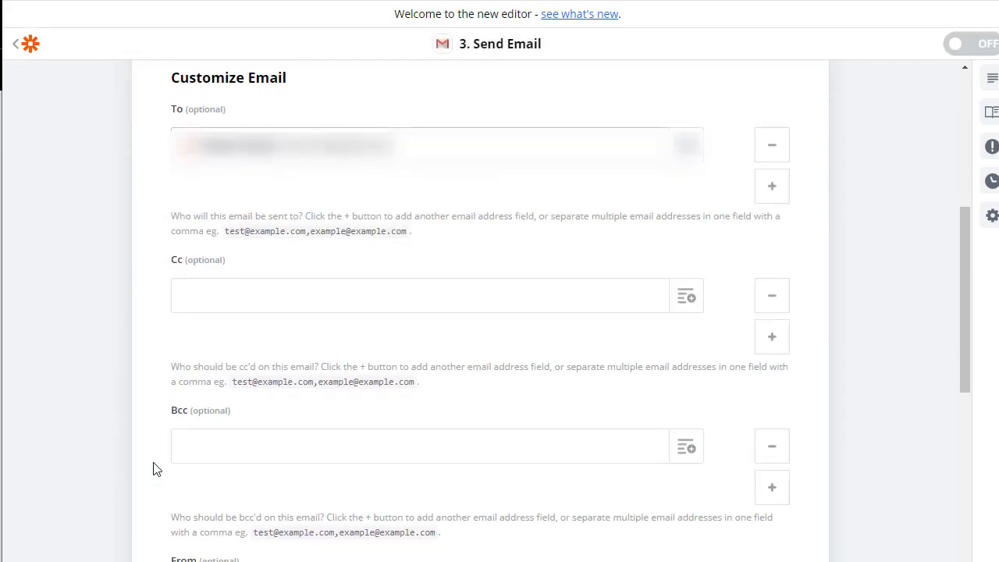
scroll(236, 446, "down", 2)
scroll(227, 503, "down", 3)
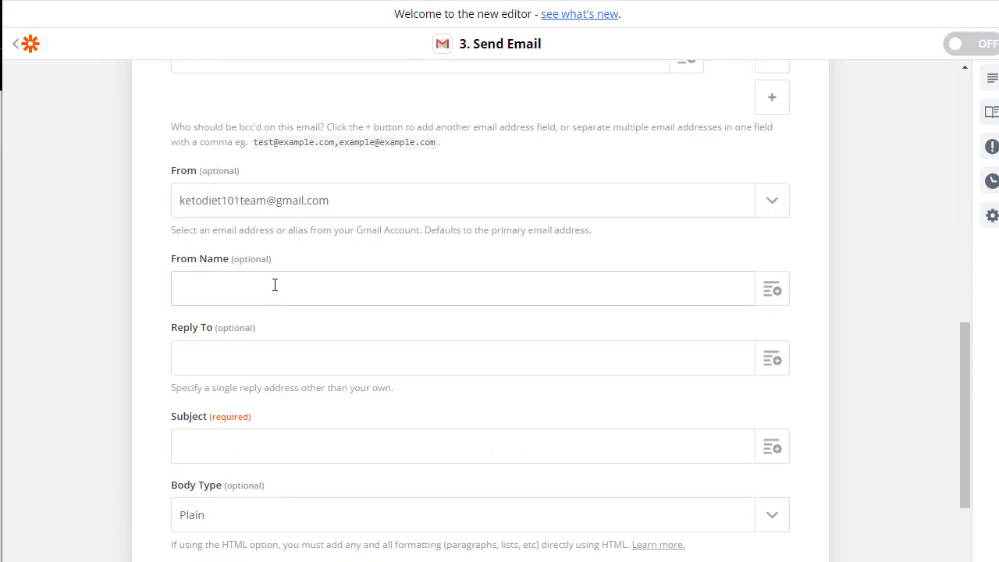
type("Ketogenic Diet 101")
Set the email subject to "Thank You For Your Purchase! Your download Is Inside".
left_click(272, 444)
type("Thank You For Your Purh")
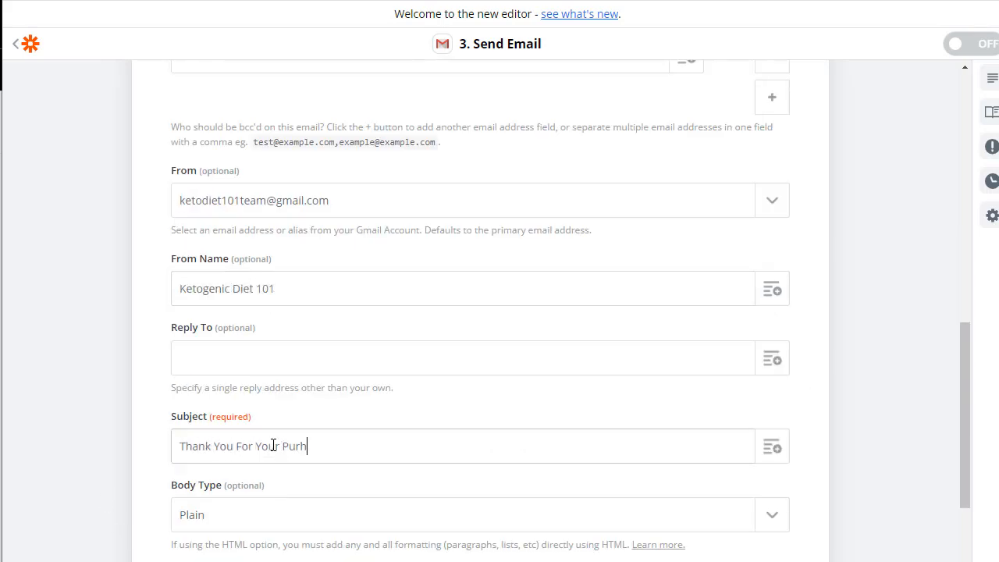
key("BackSpace")
type("chase!  Your download is inside")
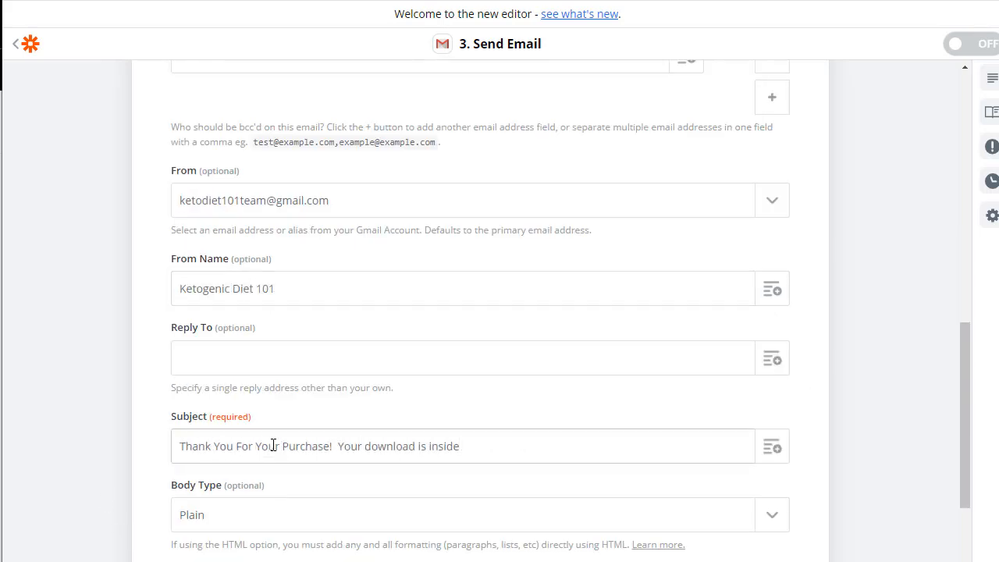
key("BackSpace")
key("BackSpace")
key("BackSpace")
key("BackSpace")
key("BackSpace")
key("BackSpace")
key("BackSpace")
key("BackSpace")
key("BackSpace")
type("Is Inside")
Begin the email body with the greeting "Thank you" followed by the Catch Hook Buyer Fname field and a comma.
scroll(220, 451, "down", 6)
left_click(251, 152)
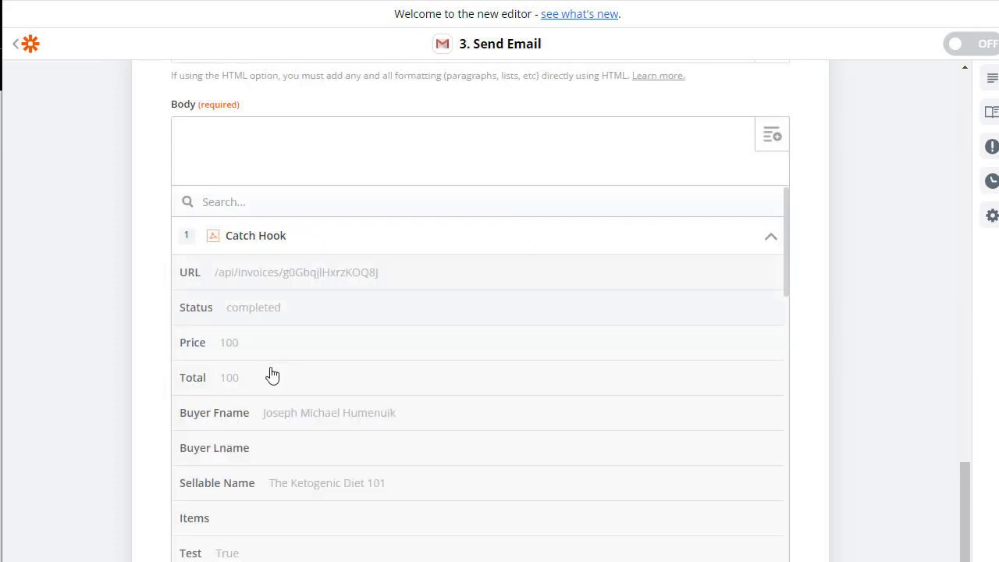
left_click(304, 413)
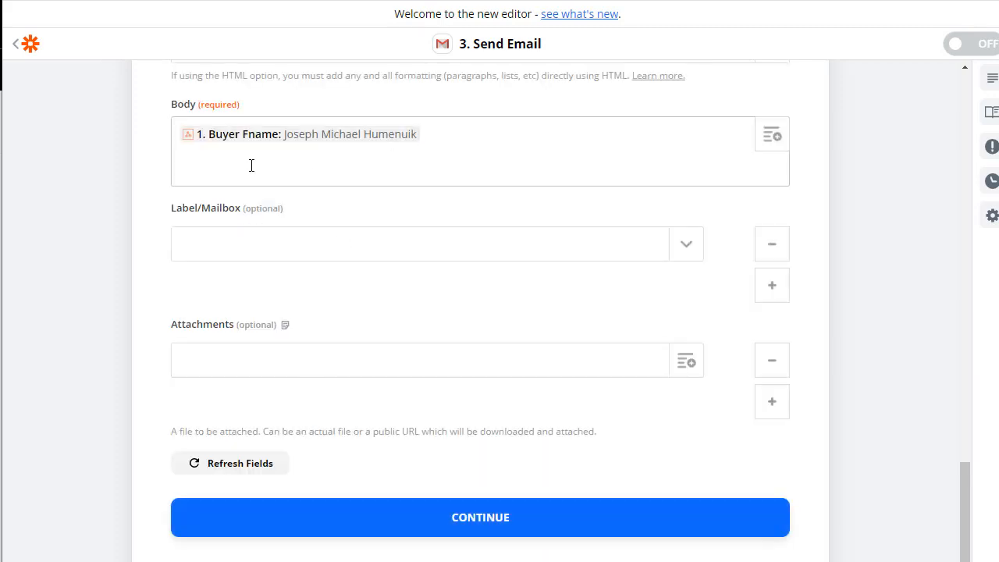
left_click(180, 139)
type("Thank you")
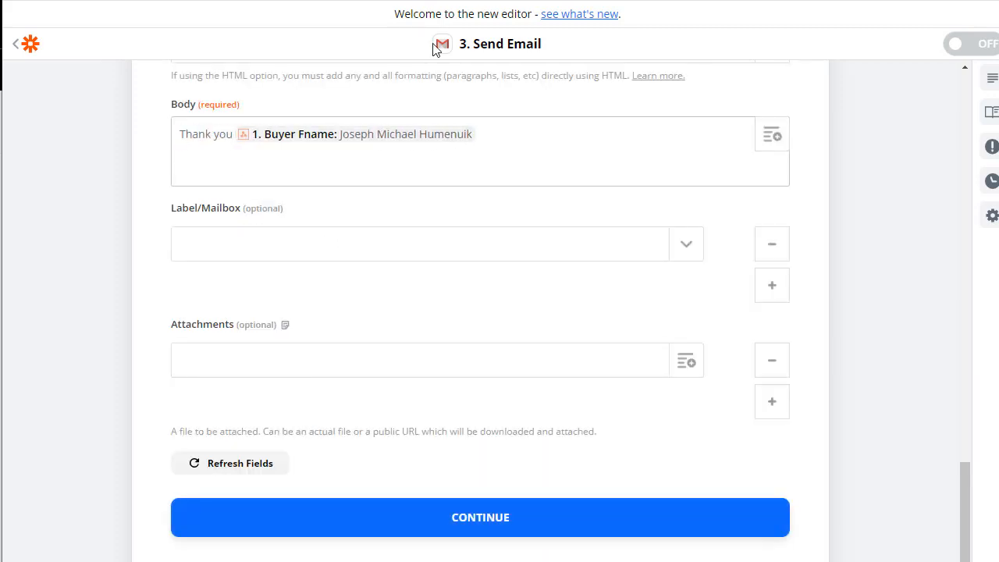
key("Return")
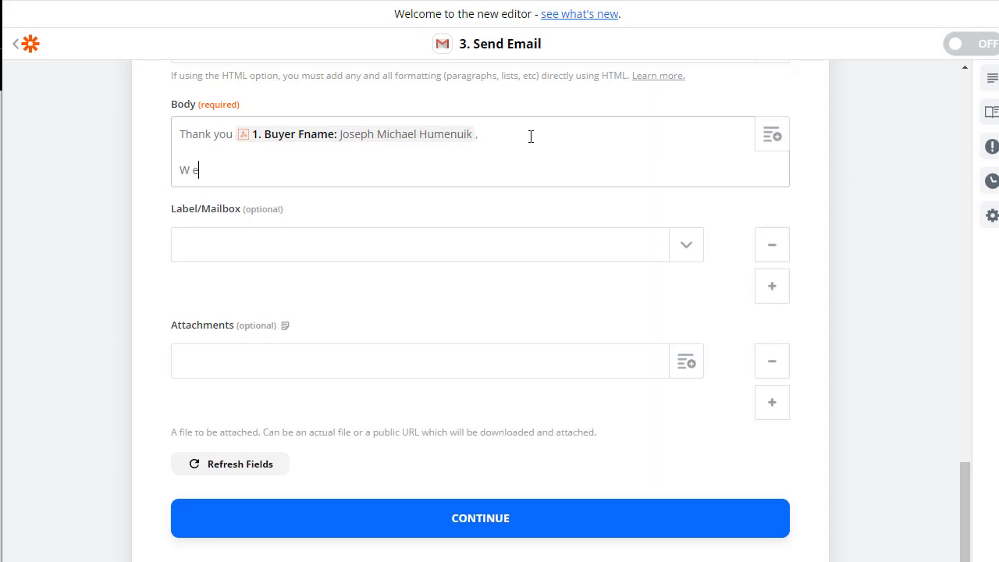
Write a body paragraph welcoming the buyer, calling The Ketogenic Diet 101 the first step to a healthier life, and mentioning the attached eBook.
type("We are excited you decided to tak")
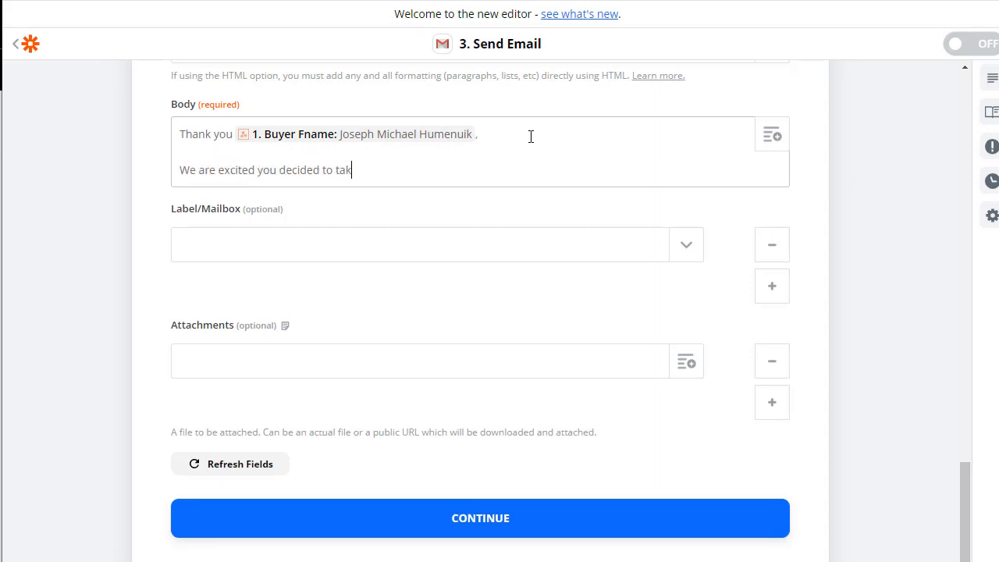
type("e this journey with us.  The Ketogenic Diet 101")
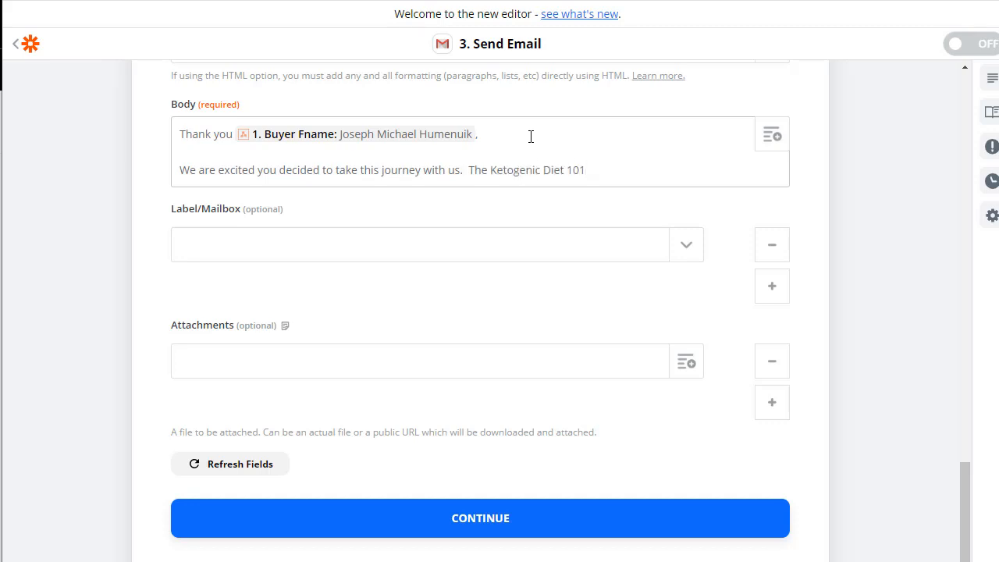
type(" is the first step to r")
type("iving the healthi")
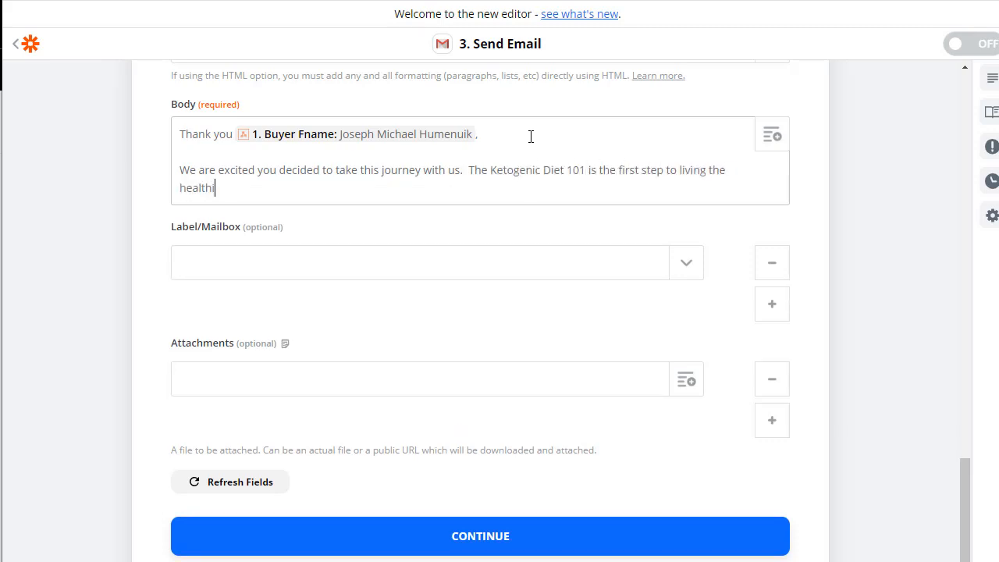
type("er life that you deserve.  Please find your eBook attached")
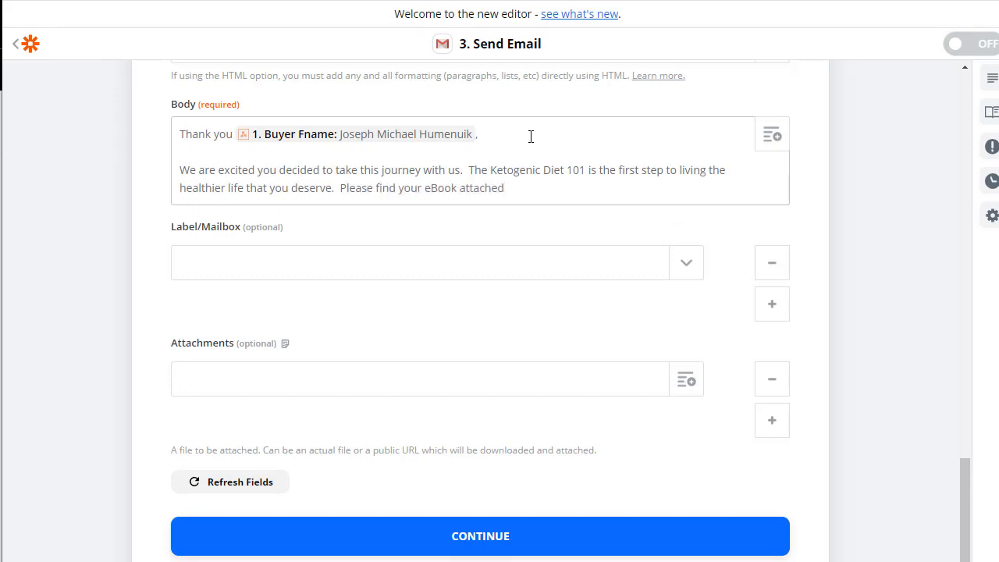
type(".  We look forward to seeing your prog")
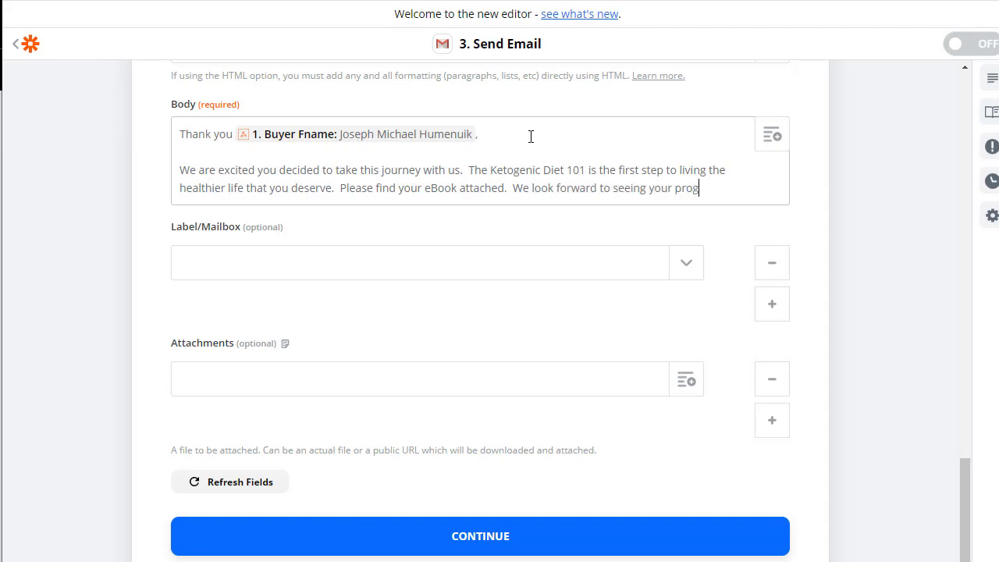
type("ress!")
Close the email body with "All the best," and the signature "The Ketogenic Diet 101 Team" on separate lines.
key("Return")
key("Return")
type("All the best,")
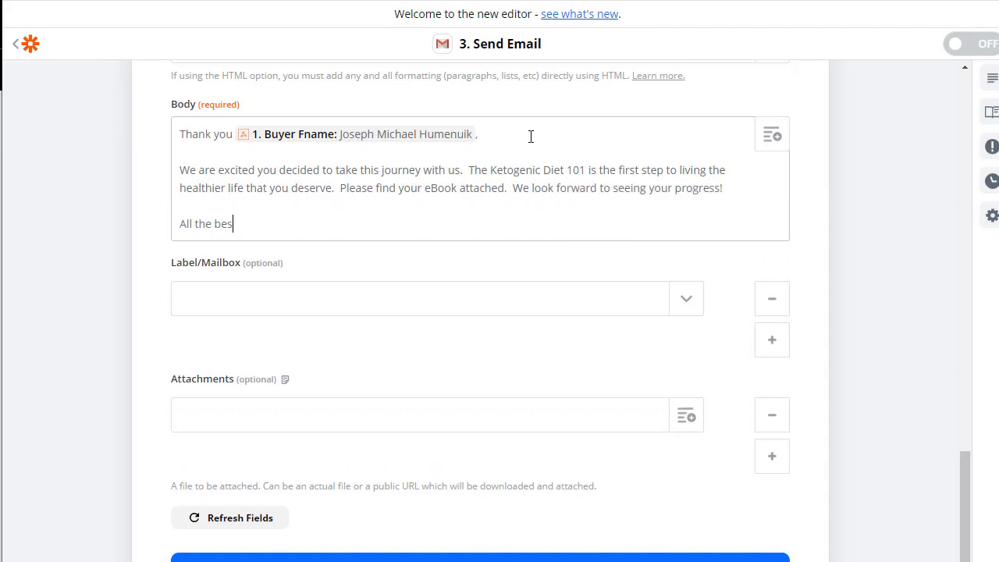
key("Return")
key("Return")
type("The Ketogenic Diet 101 Team")
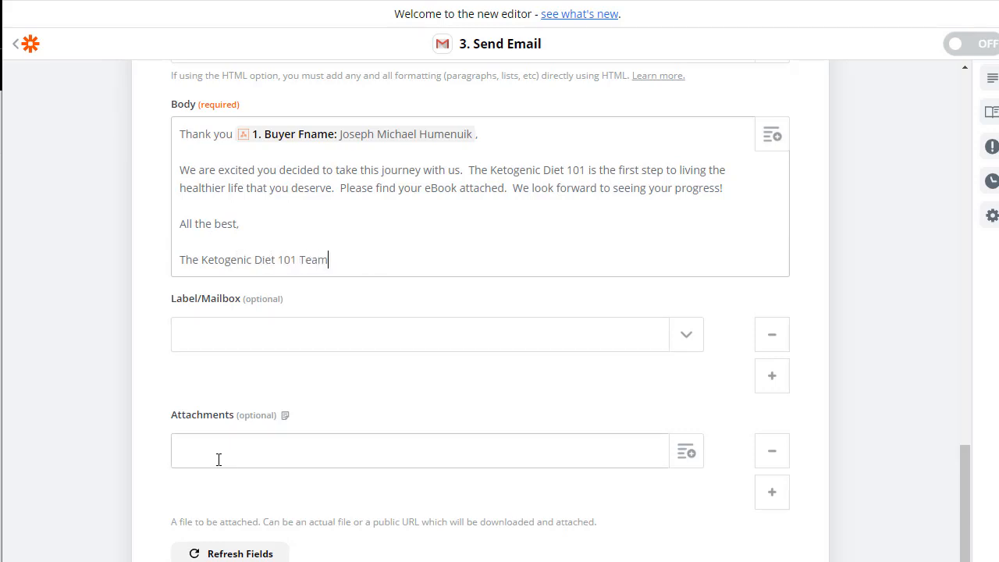
Attach the File field from the Find a File step to the email, continue, and test the Send Email action.
left_click(686, 452)
left_click(455, 518)
left_click(686, 518)
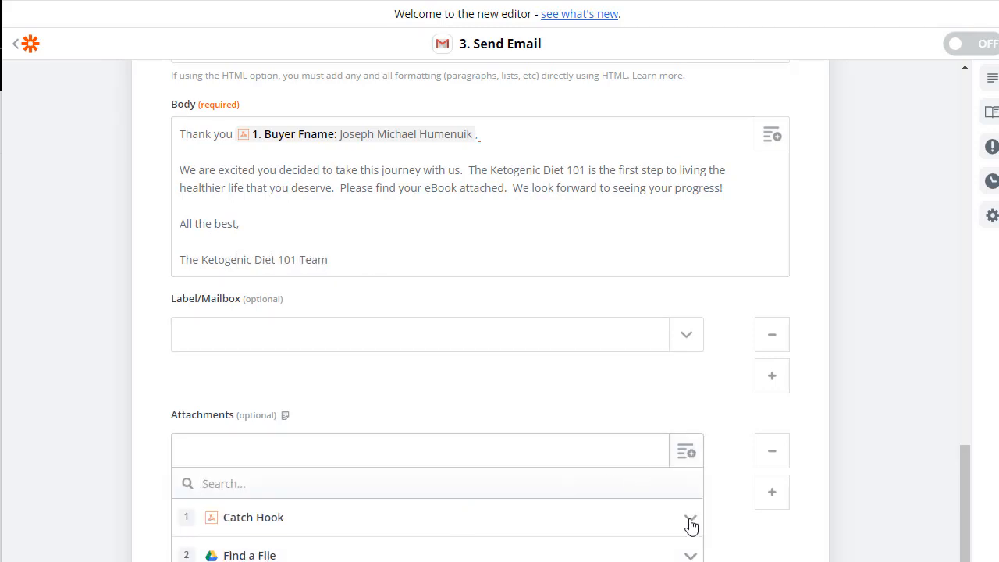
left_click(608, 548)
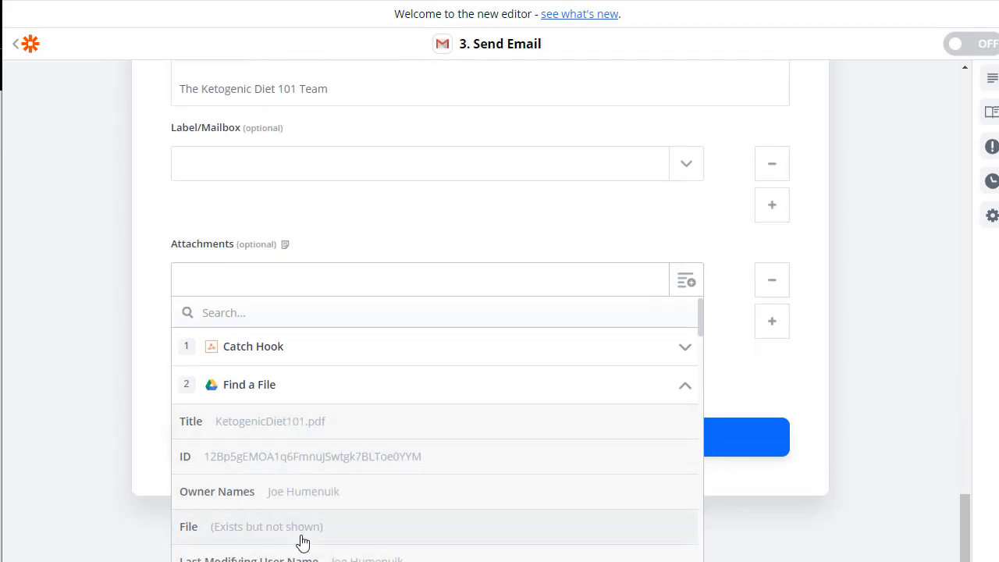
left_click(192, 530)
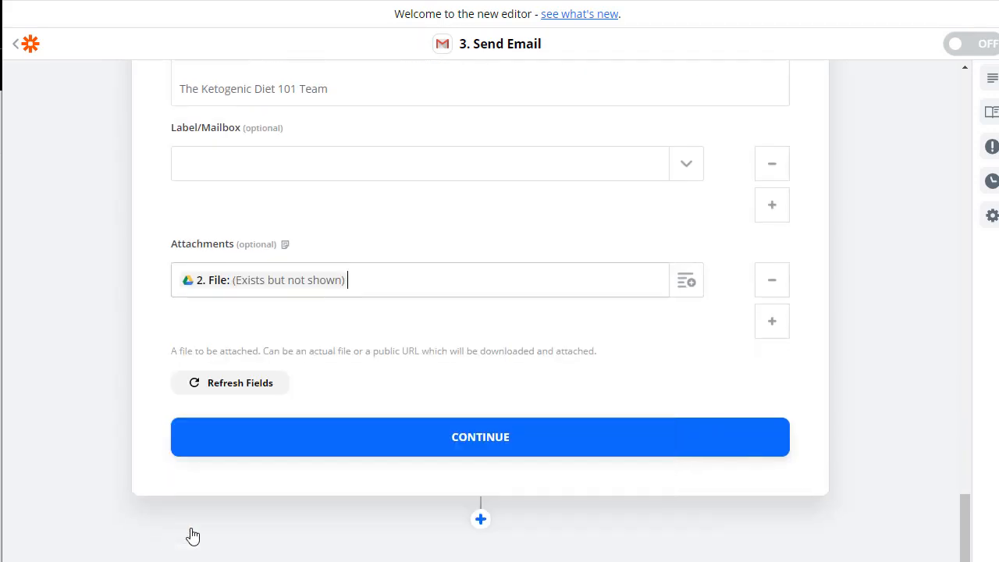
left_click(511, 439)
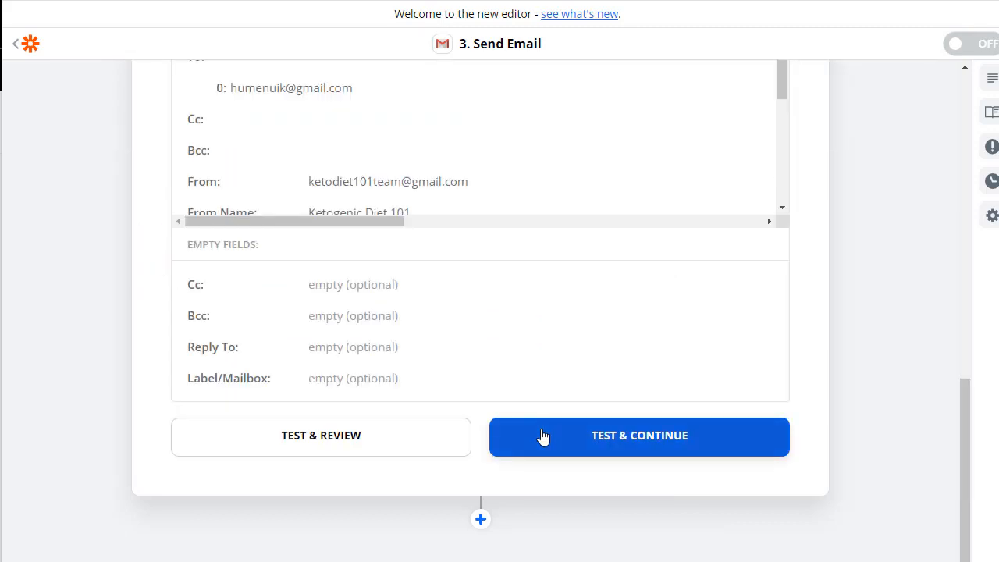
left_click(543, 436)
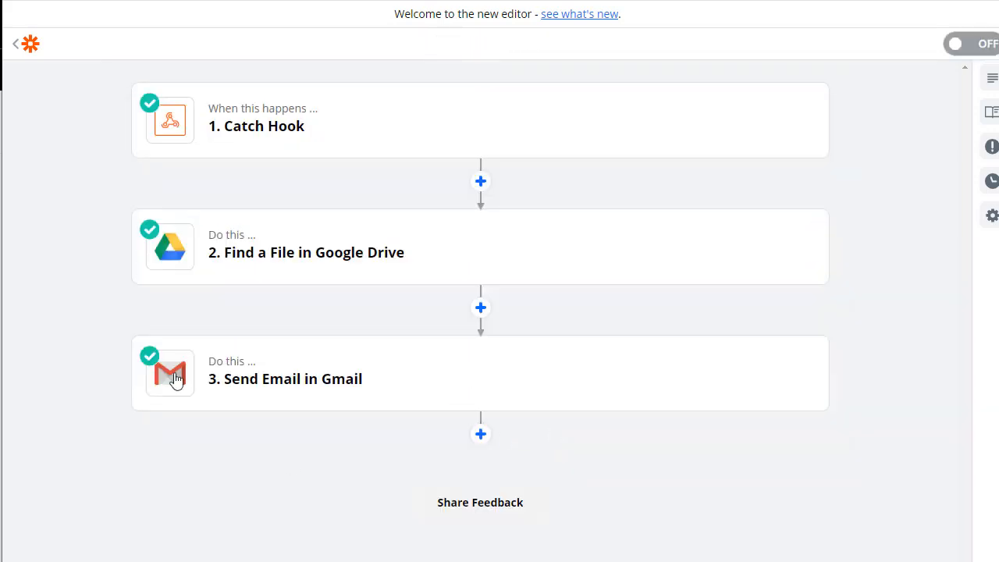
Return to the list of Zaps and start making a new Zap.
left_click(31, 45)
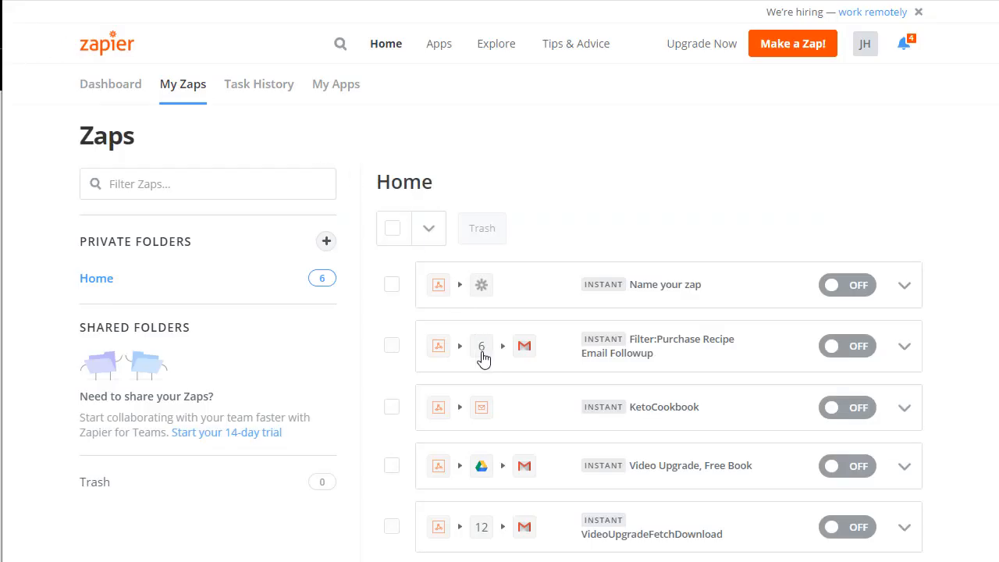
left_click(793, 34)
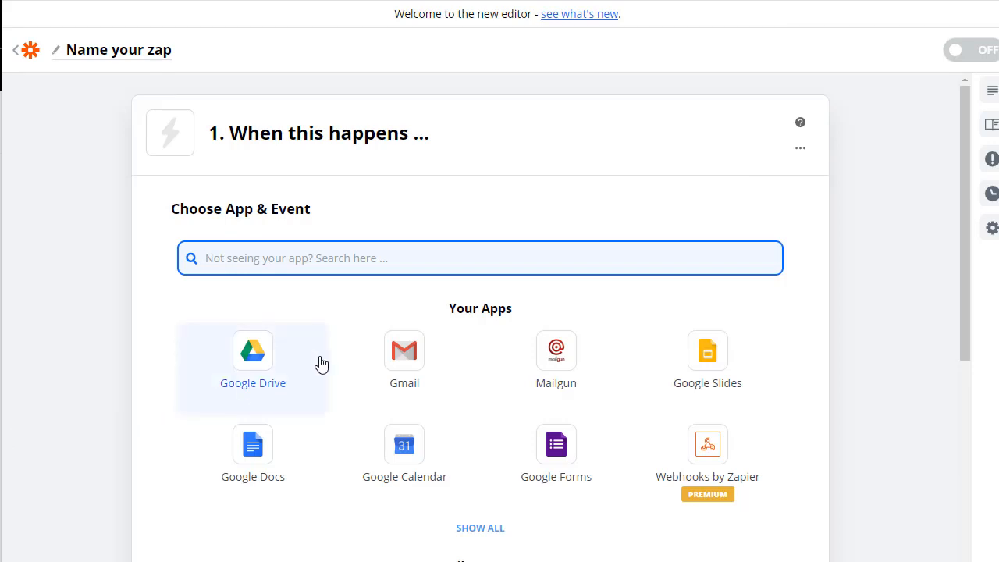
Set the Zap's trigger to Catch Hook from Webhooks by Zapier, continue and skip its data test.
left_click(714, 451)
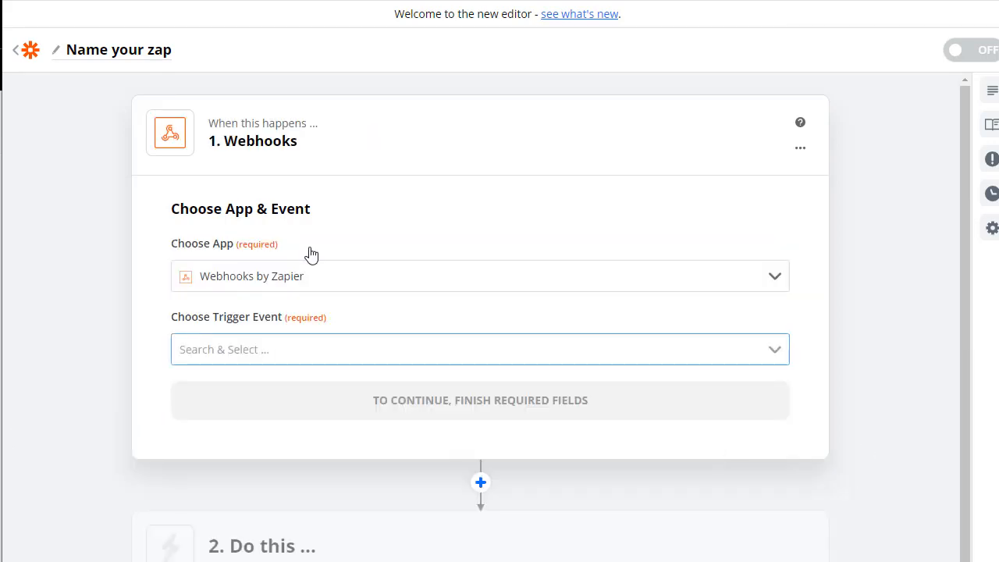
left_click(354, 357)
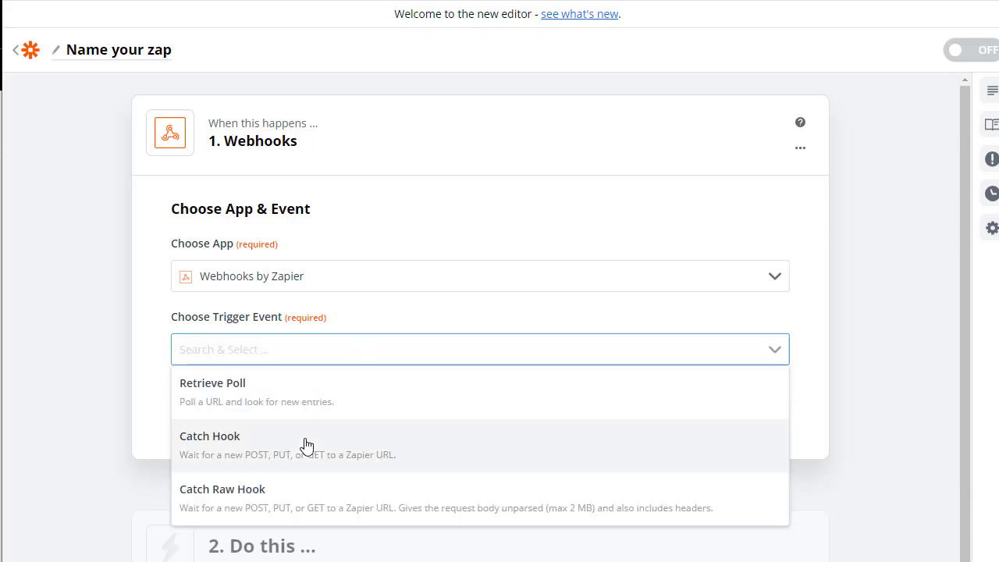
left_click(305, 444)
left_click(322, 418)
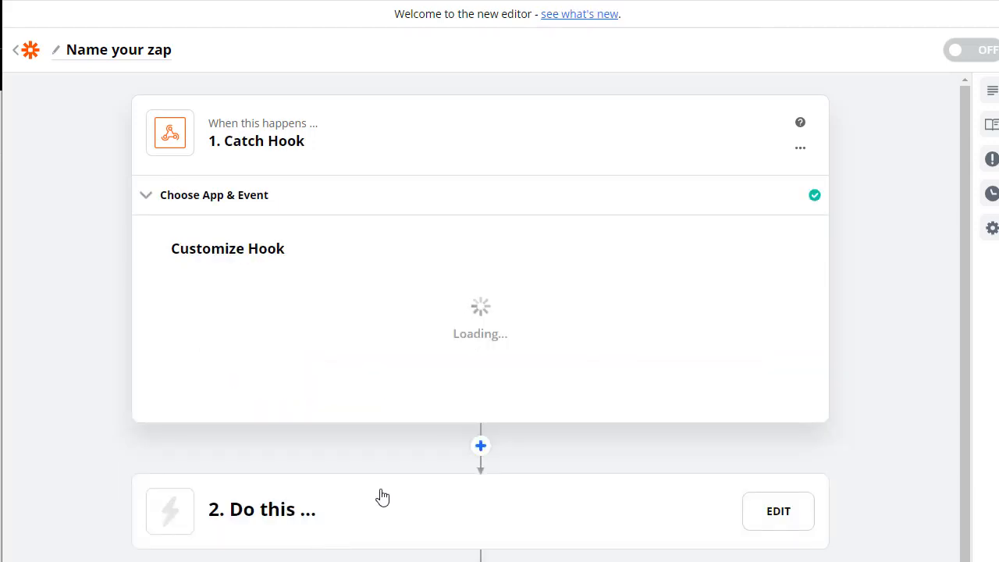
left_click(758, 295)
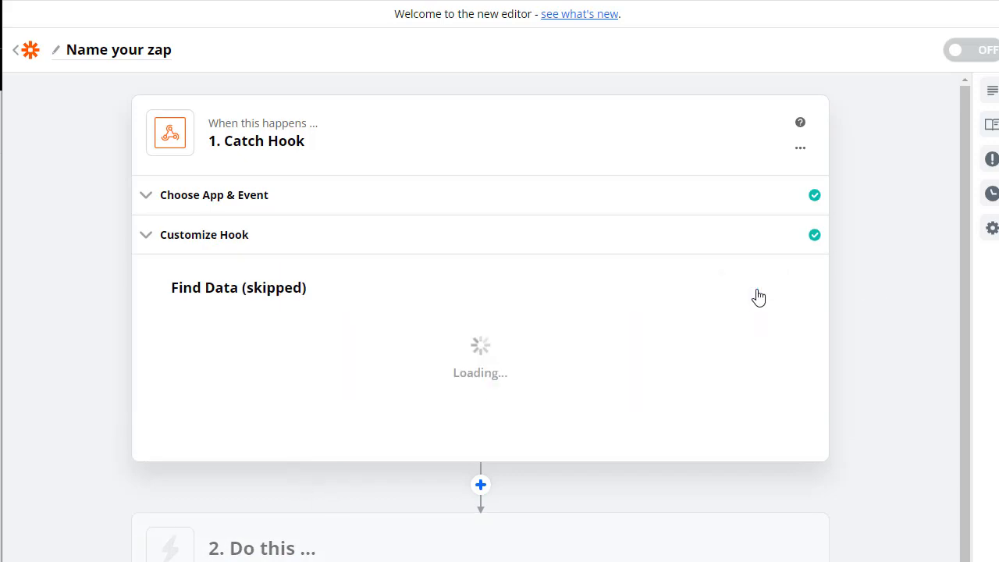
Set the second step's app to Google Drive with the Find a File action event and continue.
left_click(385, 544)
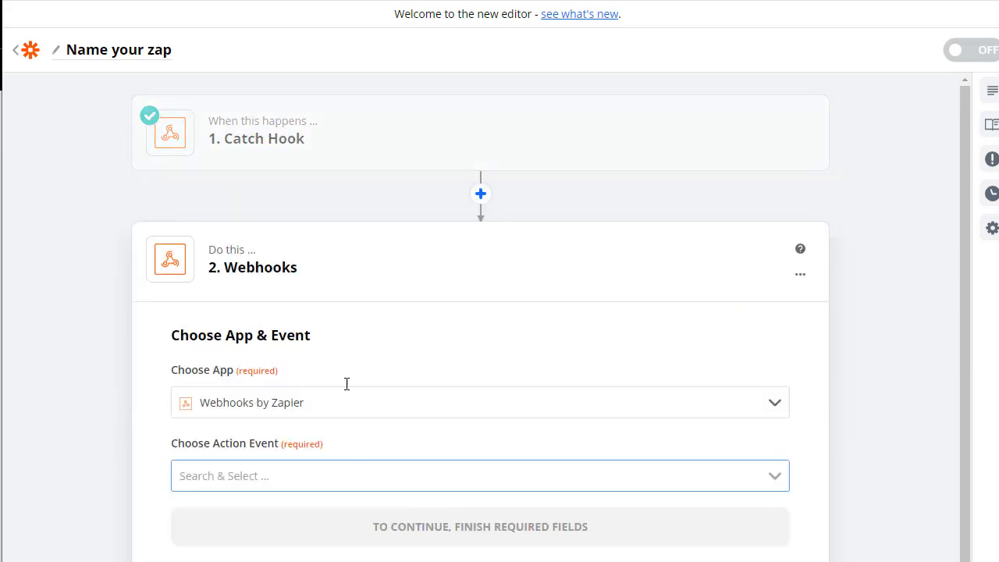
left_click(340, 410)
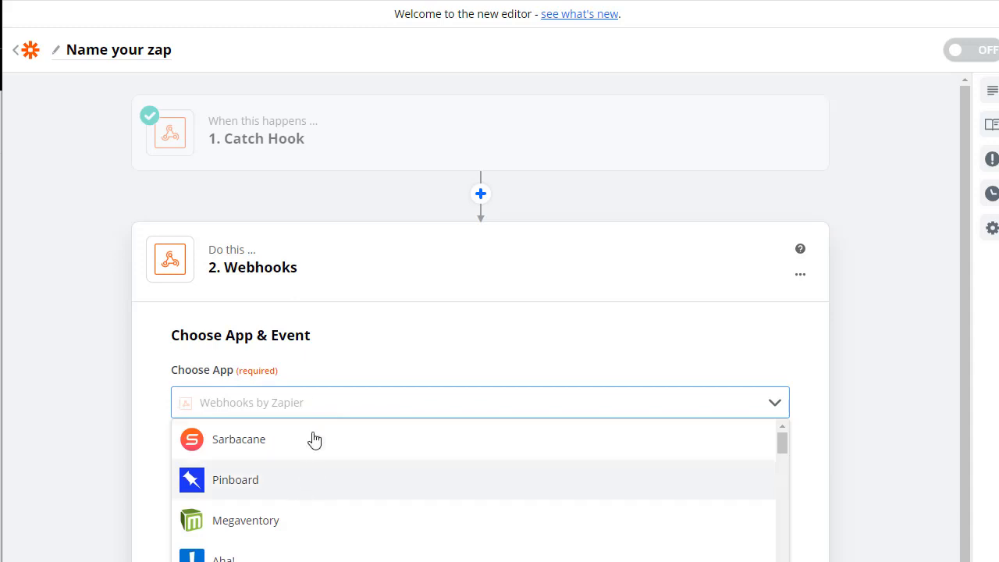
type("dr")
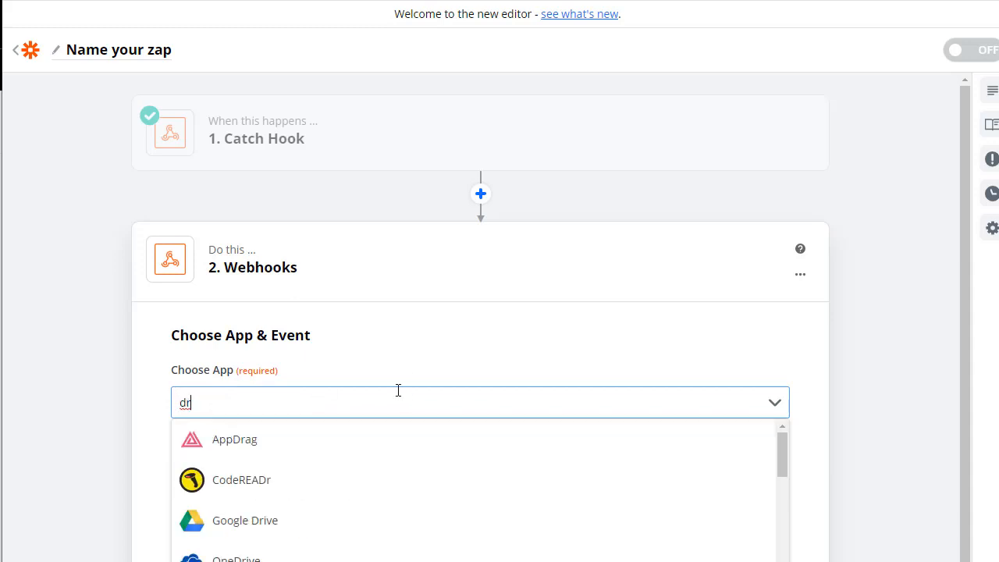
type("ive")
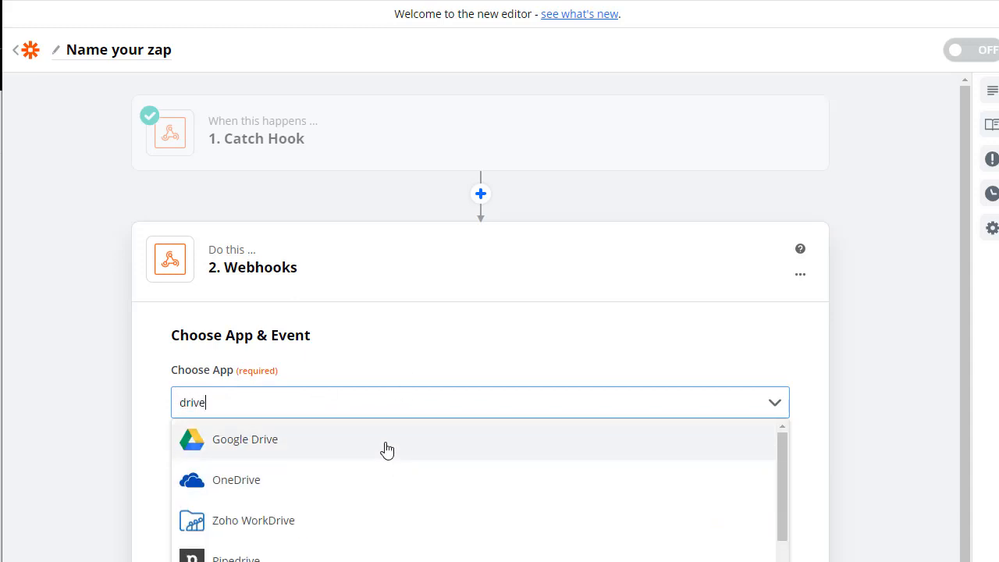
left_click(386, 445)
left_click(292, 488)
scroll(312, 547, "down", 5)
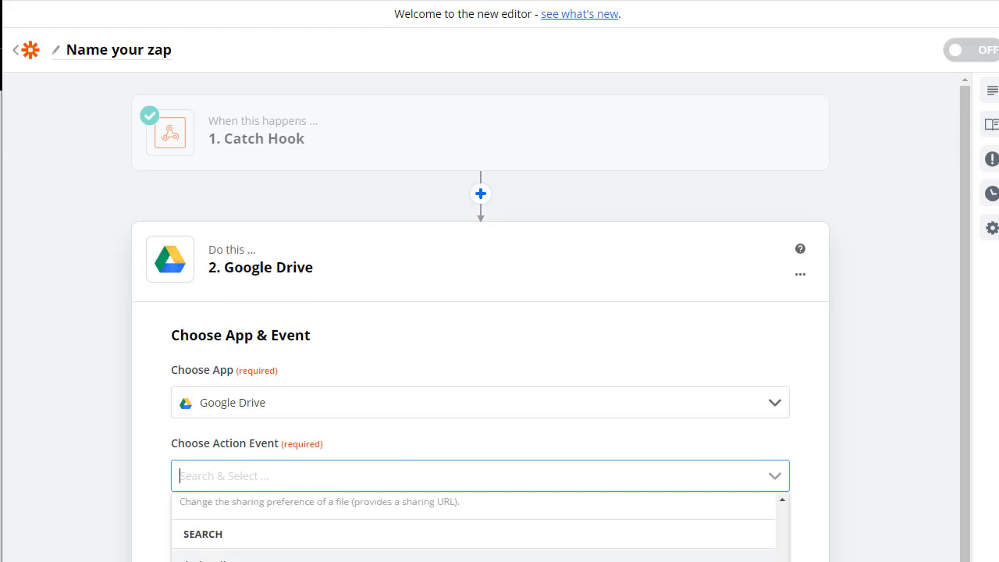
left_click(312, 558)
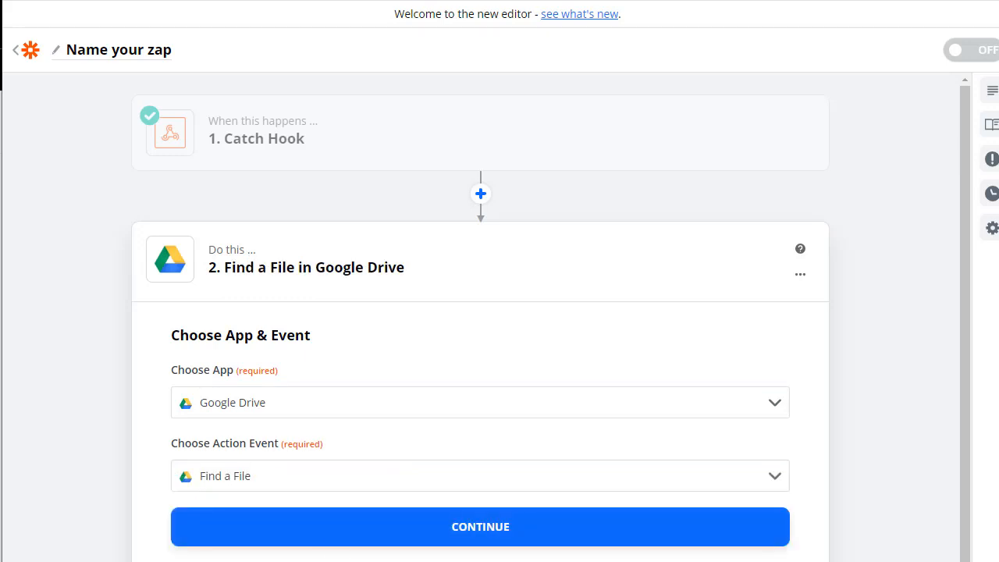
left_click(514, 543)
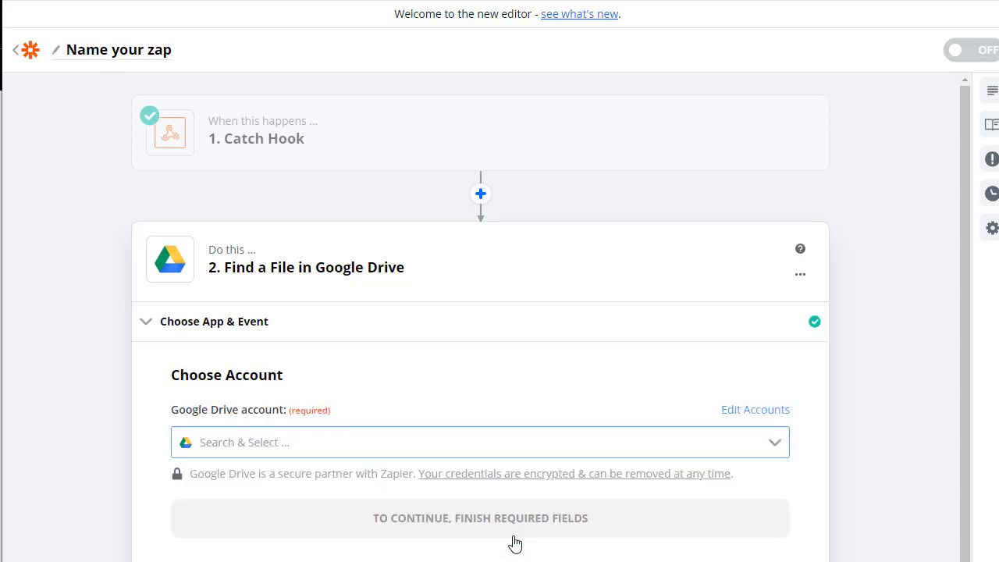
Choose the connected Google Drive account for the Find a File step and continue.
left_click(326, 442)
left_click(323, 476)
left_click(479, 535)
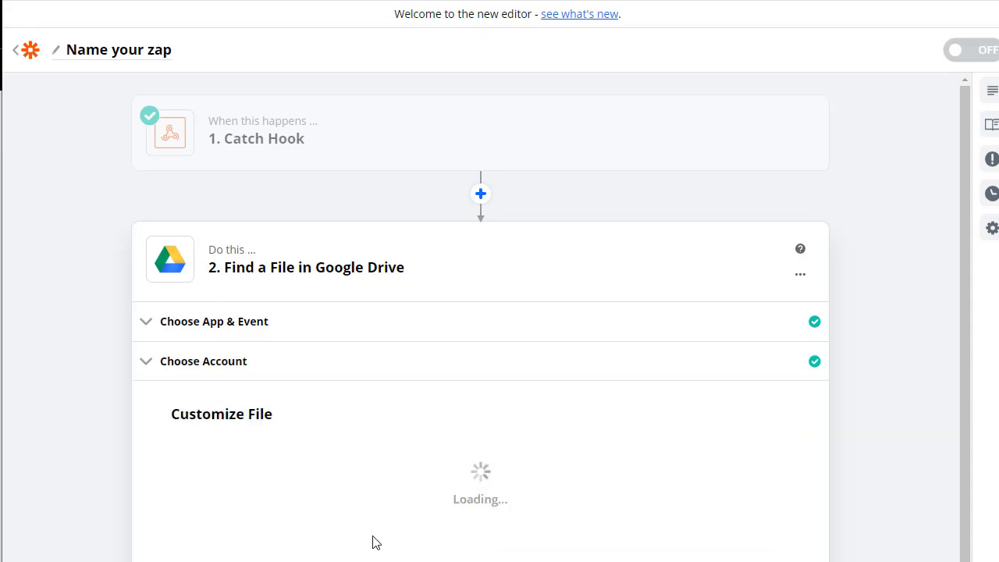
Set the file name to Ketogenic Diet 101 Video Upgrade.zip and the drive to My Google Drive.
scroll(301, 522, "down", 4)
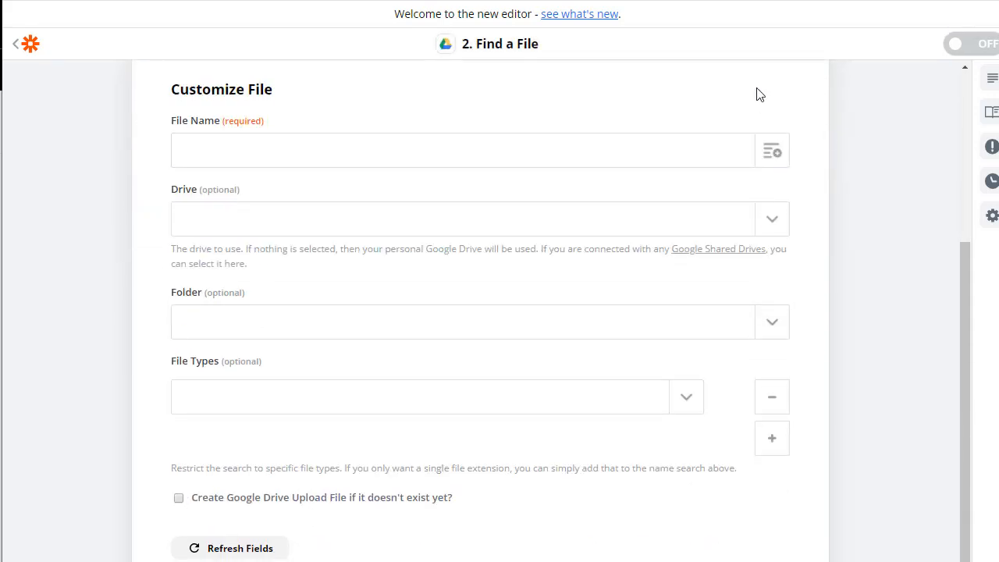
left_click(286, 149)
type("Ketogenic Diet 101 Video Upgrade")
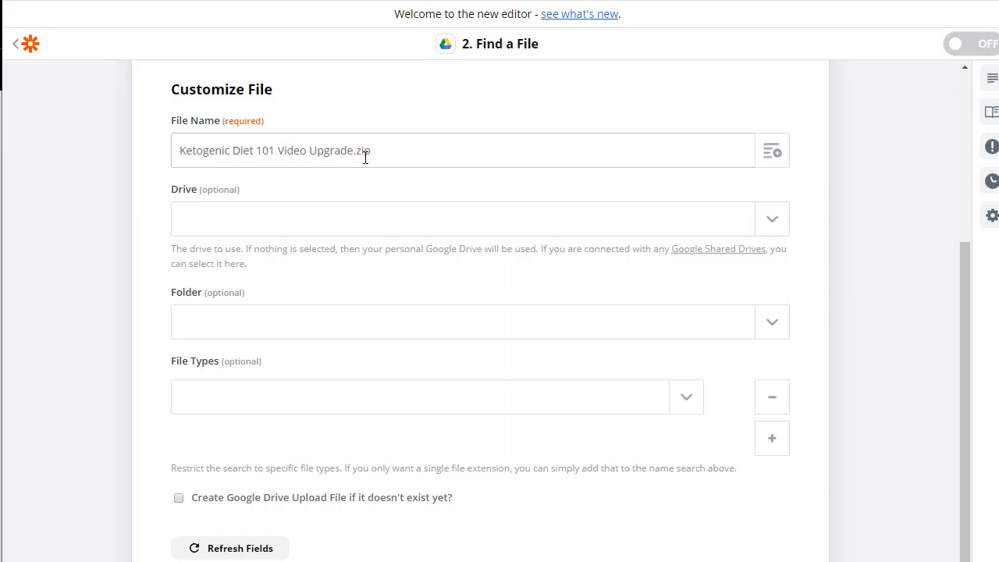
left_click(264, 221)
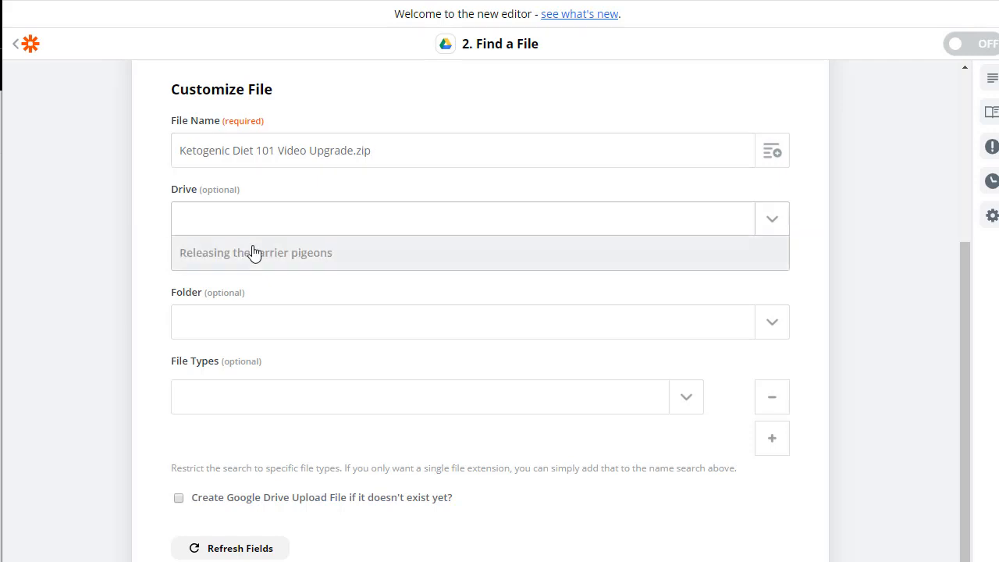
left_click(259, 286)
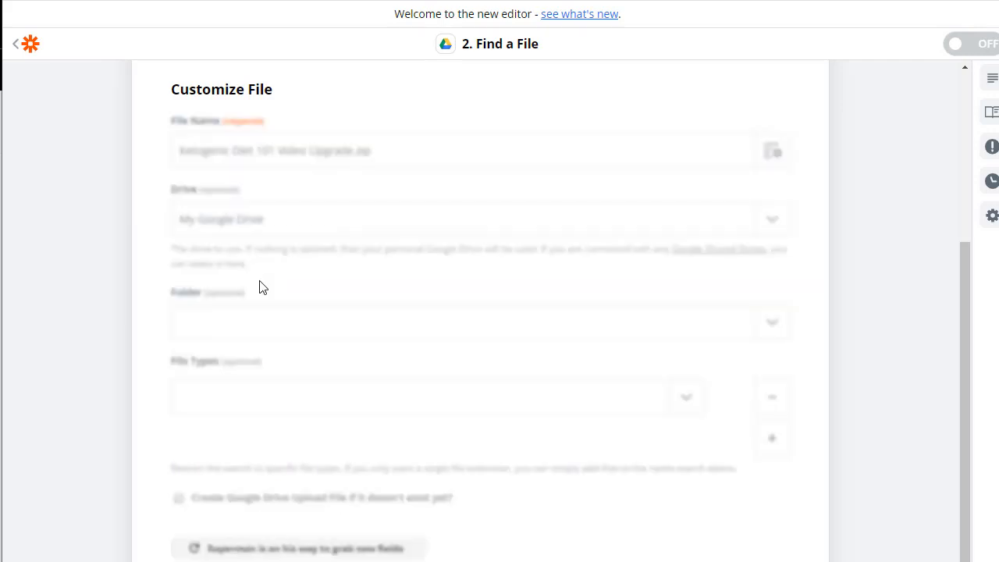
Restrict the file search to the Module1-Videos folder and the custom file type zip.
left_click(257, 332)
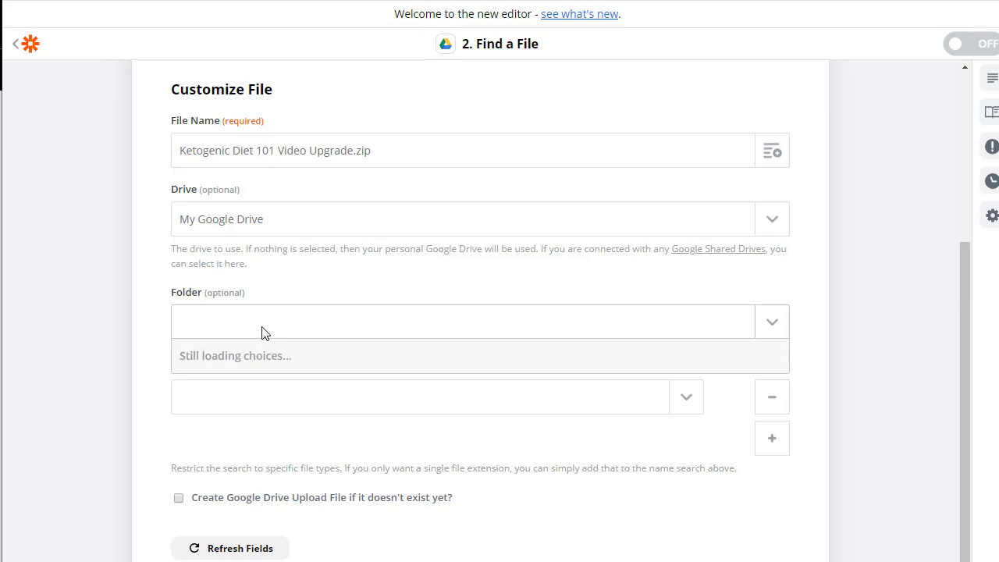
left_click(278, 383)
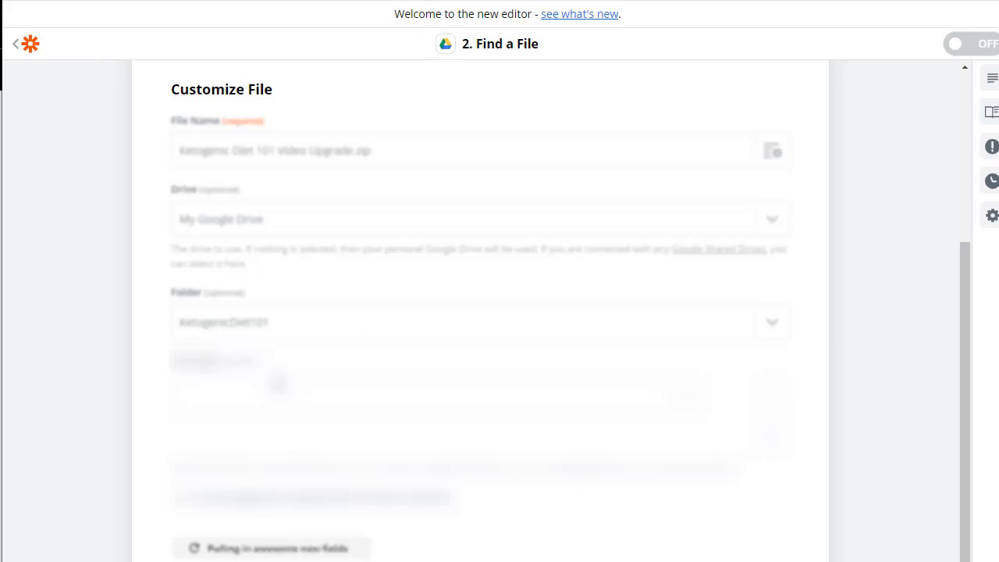
left_click(267, 330)
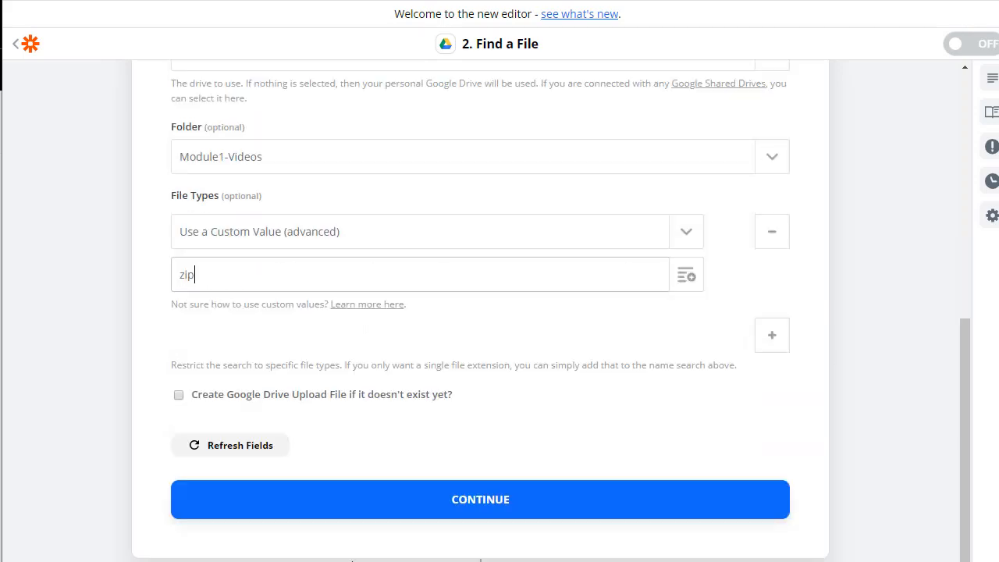
Continue, test the Find a File step and finish editing it.
left_click(388, 499)
left_click(312, 429)
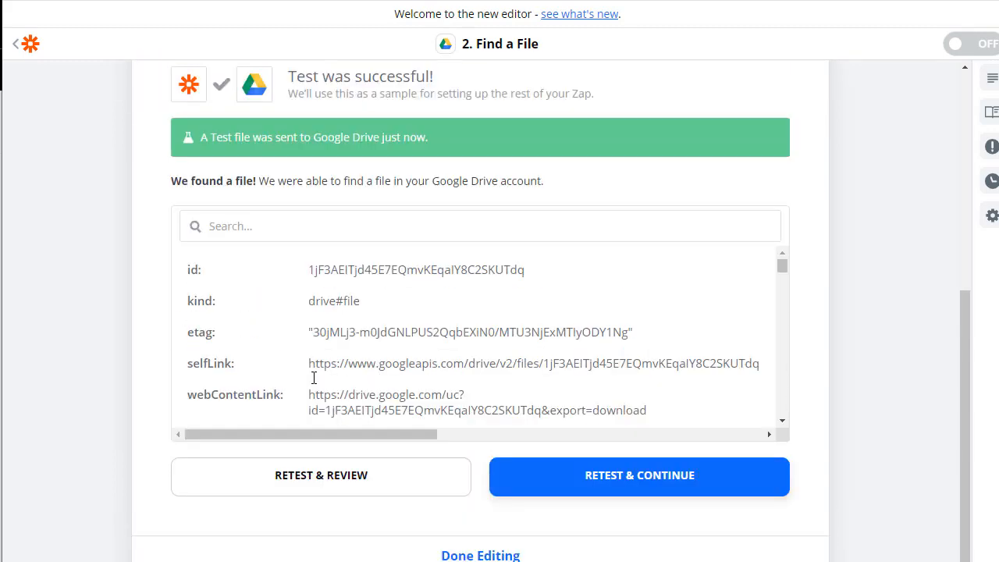
left_click(498, 554)
Add a Gmail step after Find a File and set its action event to Send Email.
left_click(479, 305)
type("gmail")
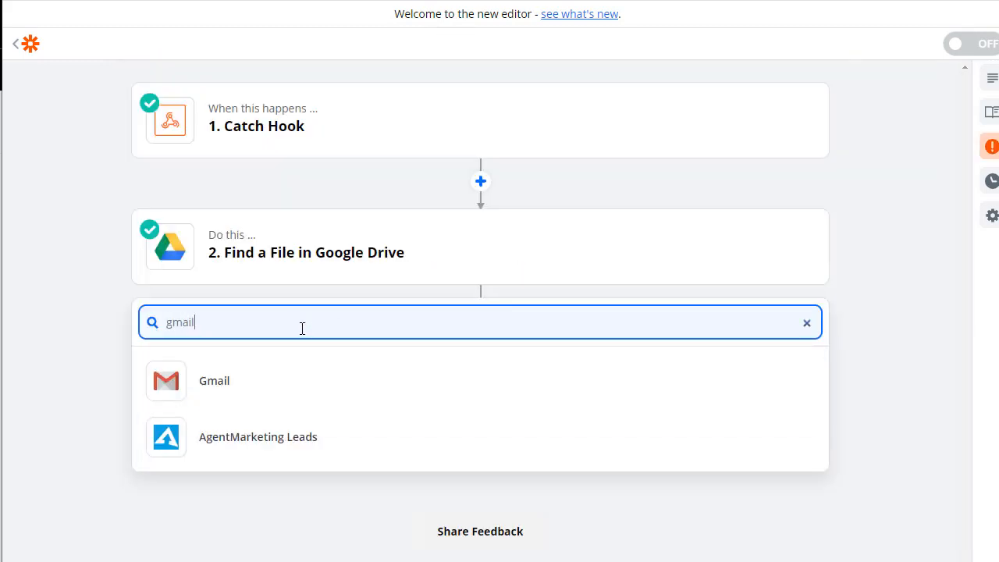
left_click(281, 379)
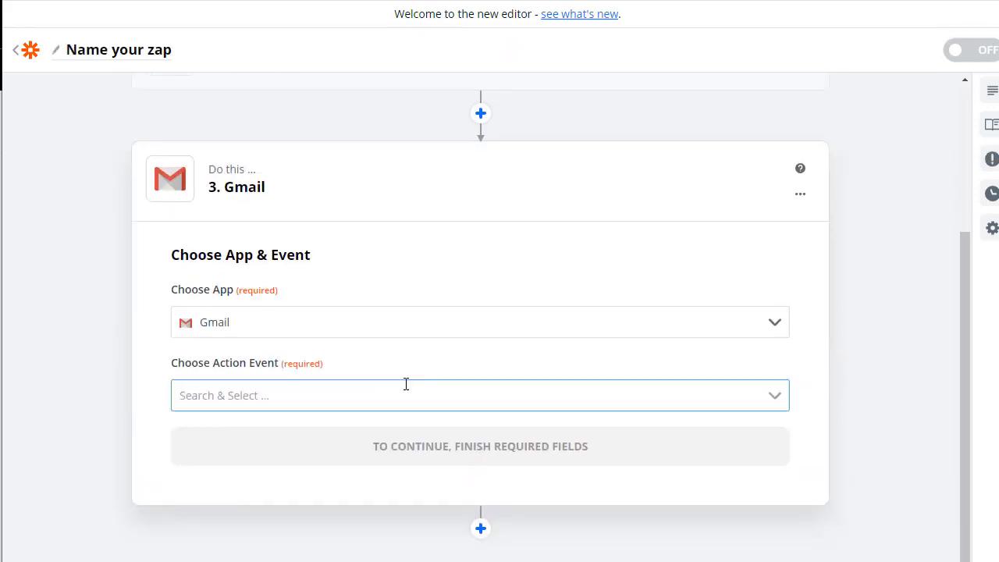
left_click(406, 387)
left_click(291, 464)
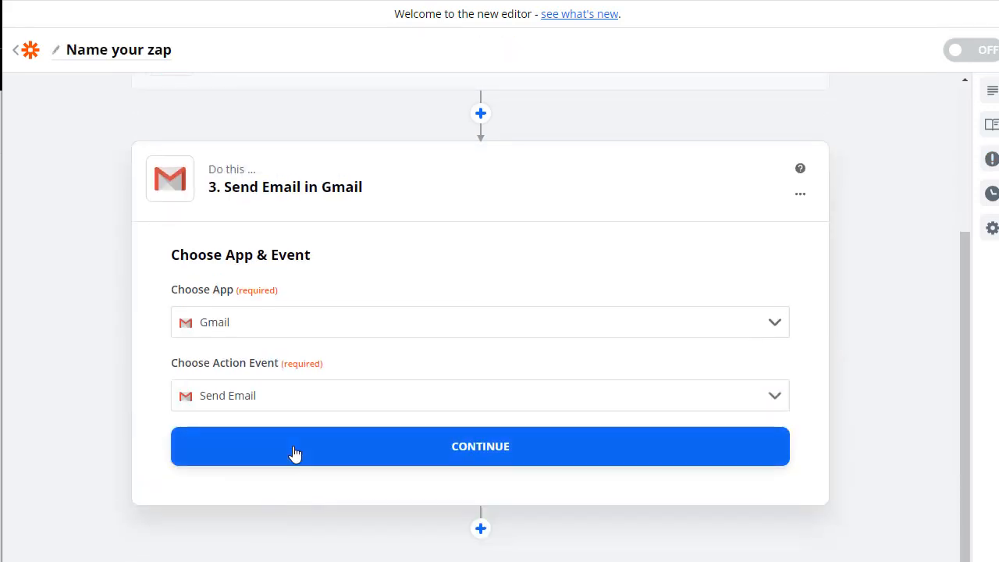
Continue and choose the keto diet team's Gmail account for the Send Email step.
left_click(291, 453)
left_click(300, 363)
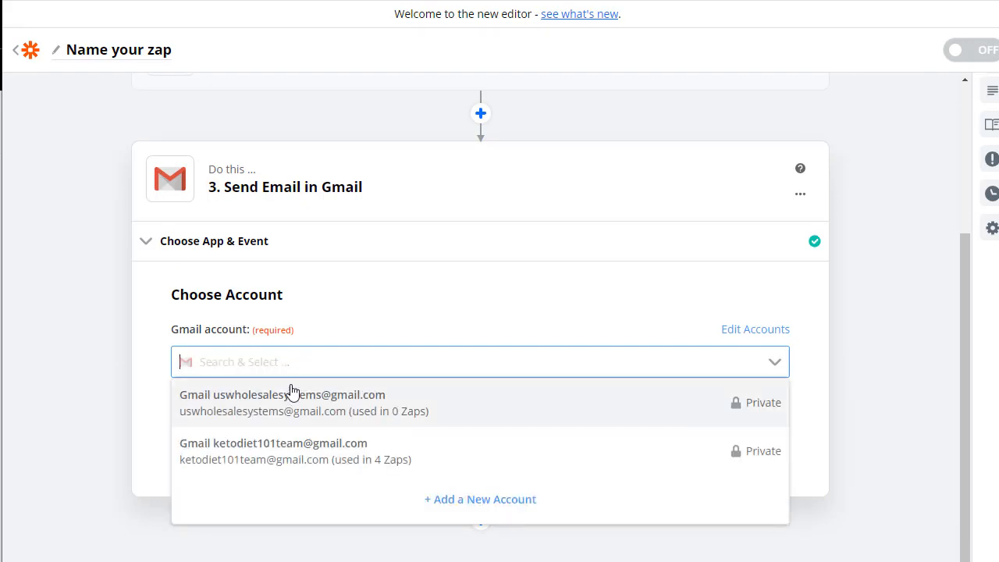
left_click(303, 464)
Check which Catch Hook fields are available for the email's To recipient.
left_click(685, 401)
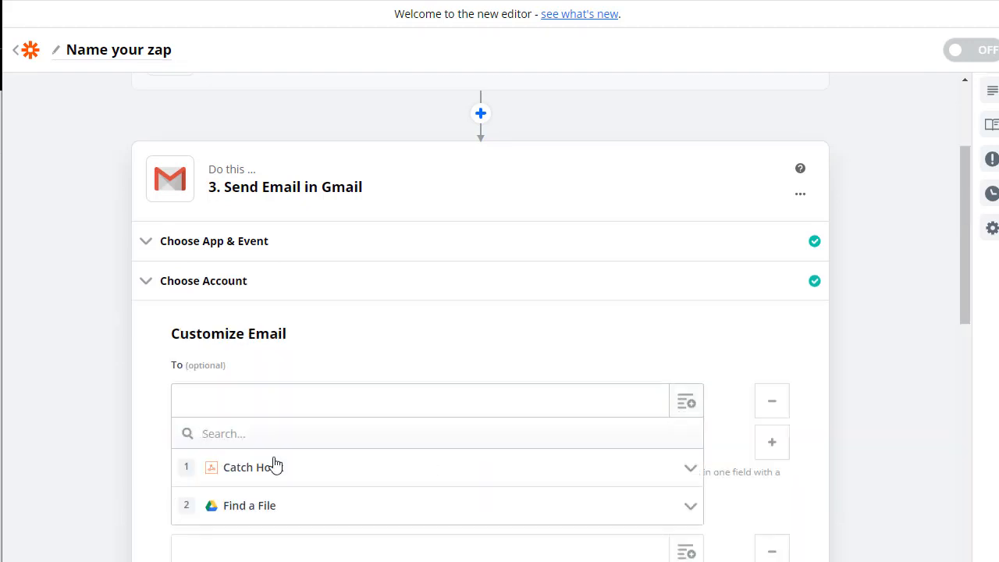
left_click(274, 466)
left_click(307, 403)
Insert the Download URL field from the Find a File step into the email body.
scroll(383, 500, "down", 8)
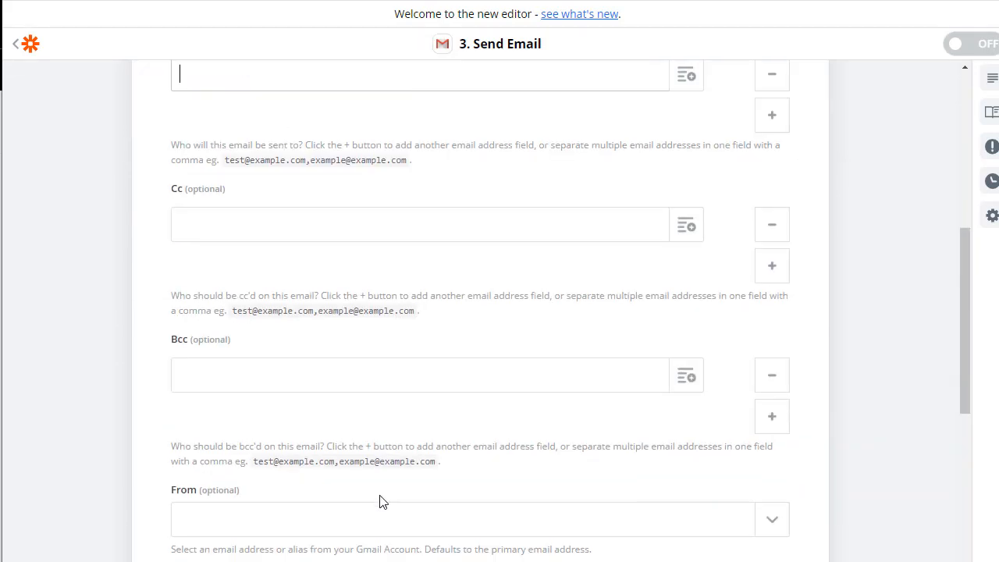
scroll(227, 494, "down", 4)
left_click(383, 284)
left_click(305, 442)
scroll(313, 507, "down", 10)
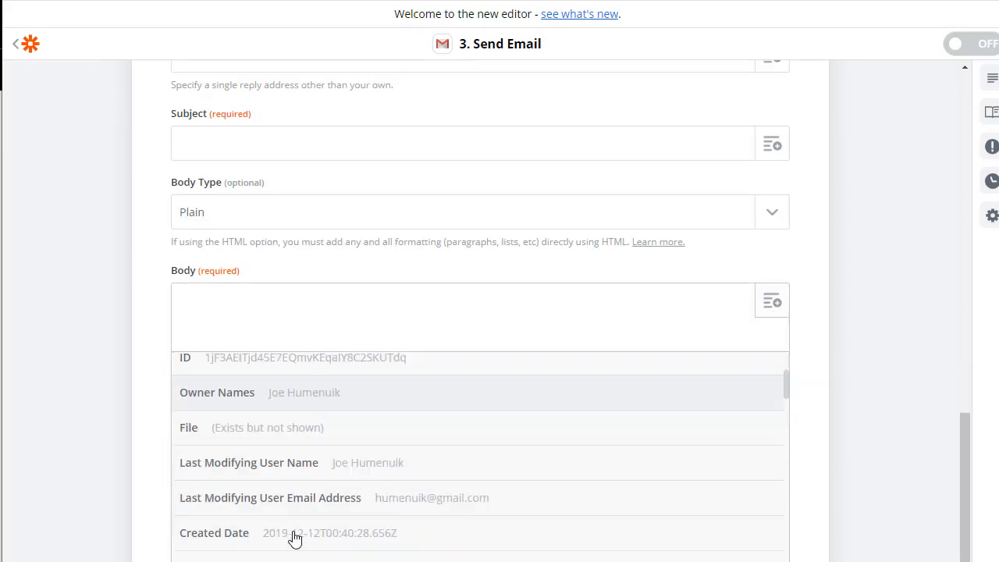
scroll(398, 531, "down", 10)
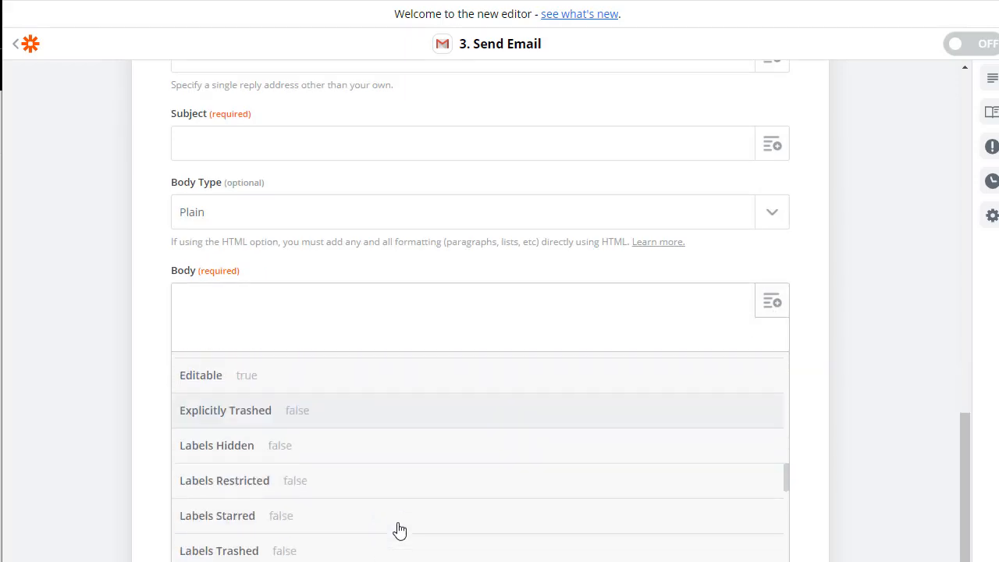
left_click(343, 407)
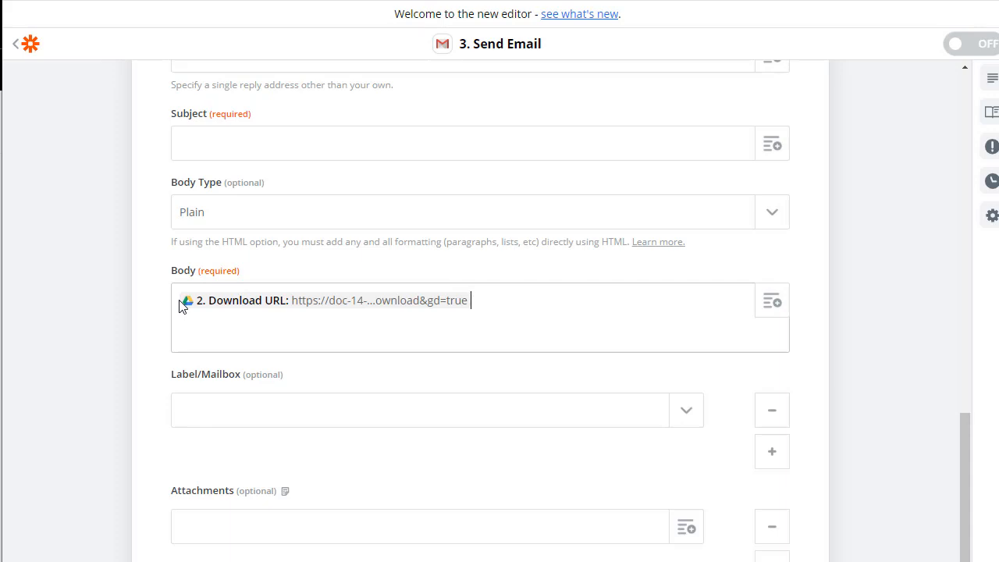
Write "Thank you so much for purchasing our video upgrade. You can find your vidoes here:" before the Download URL in the email body.
type("Thank you so mu")
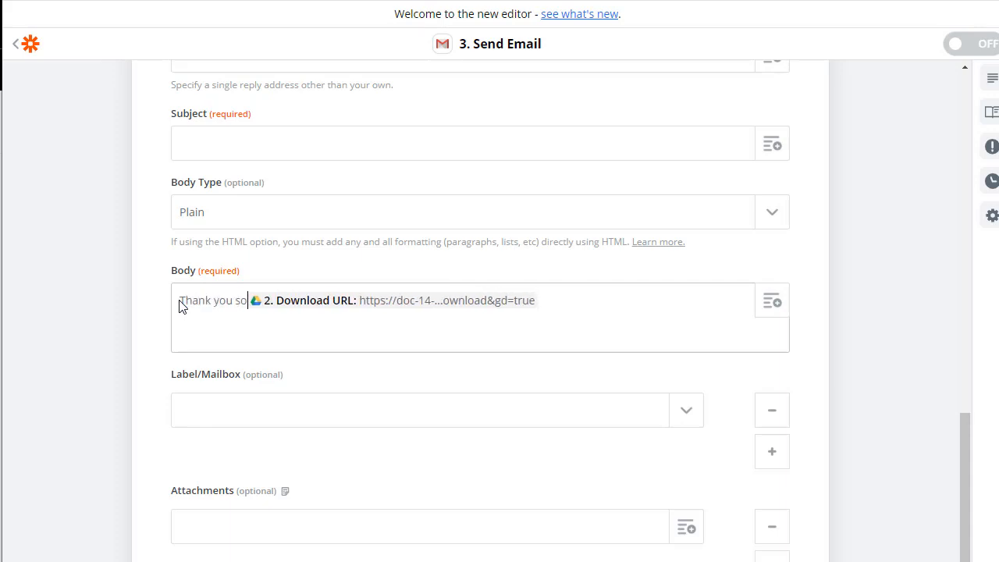
key("BackSpace")
type("or purchasing our vide")
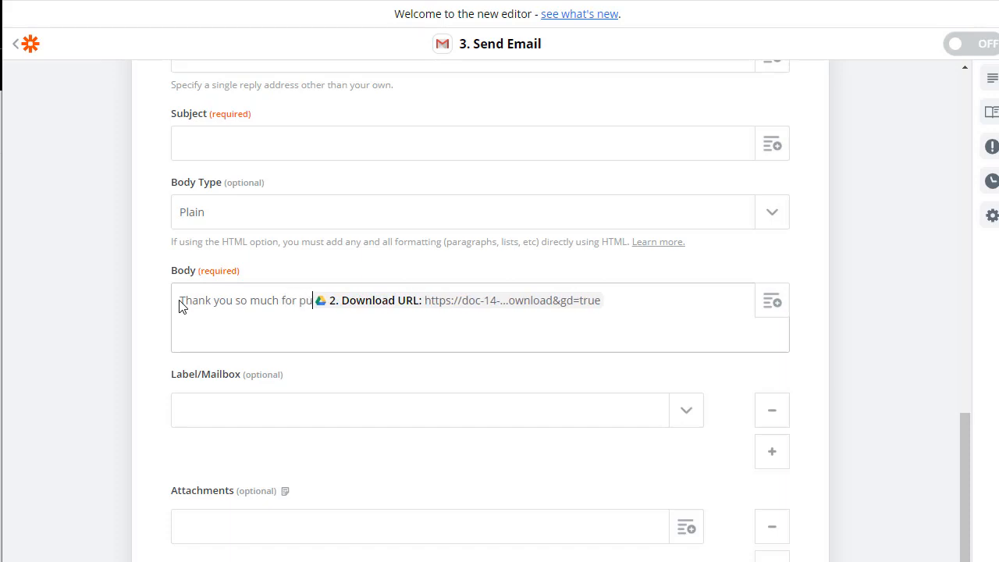
type("o upgrade.  You")
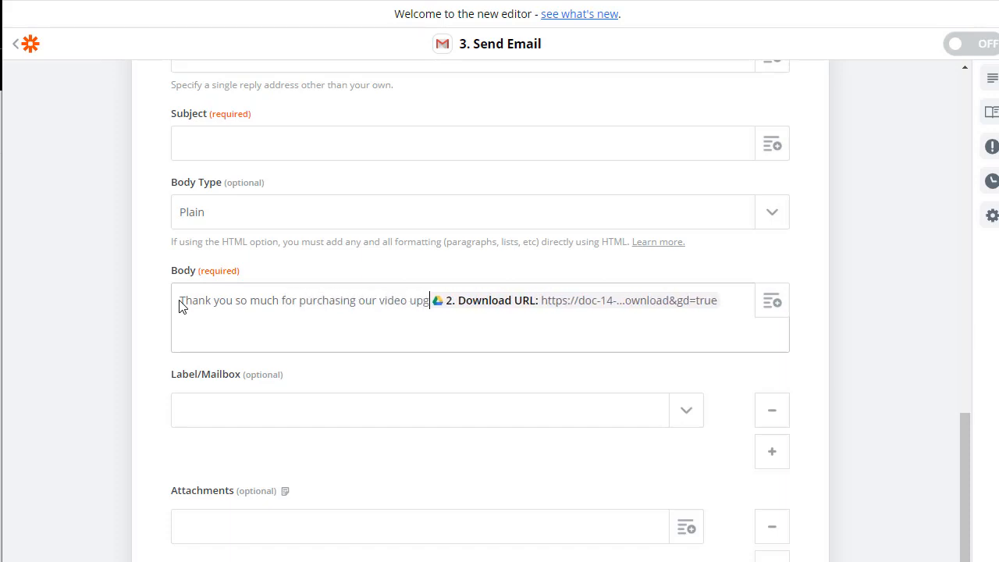
type(" can find your vidoe")
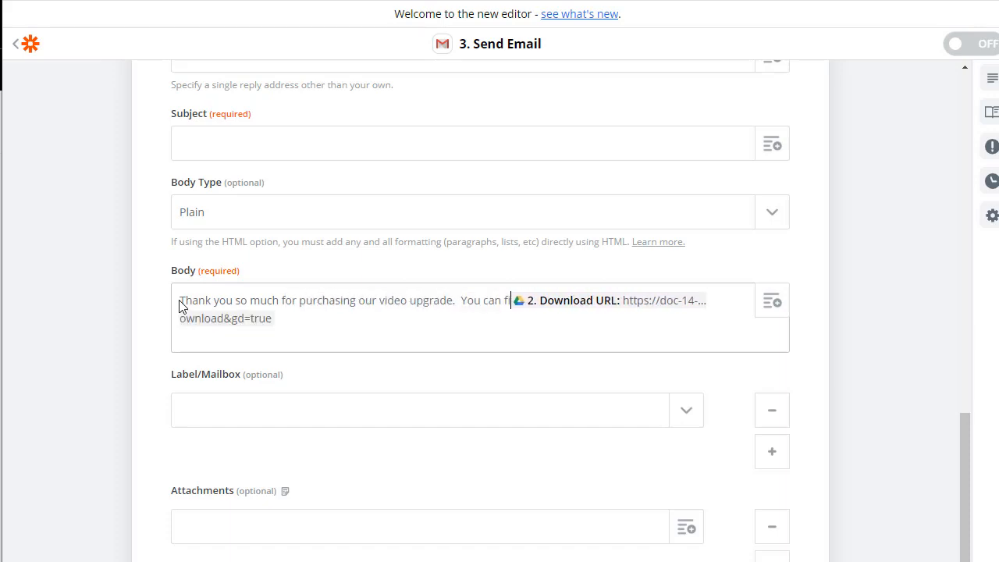
type("s here:")
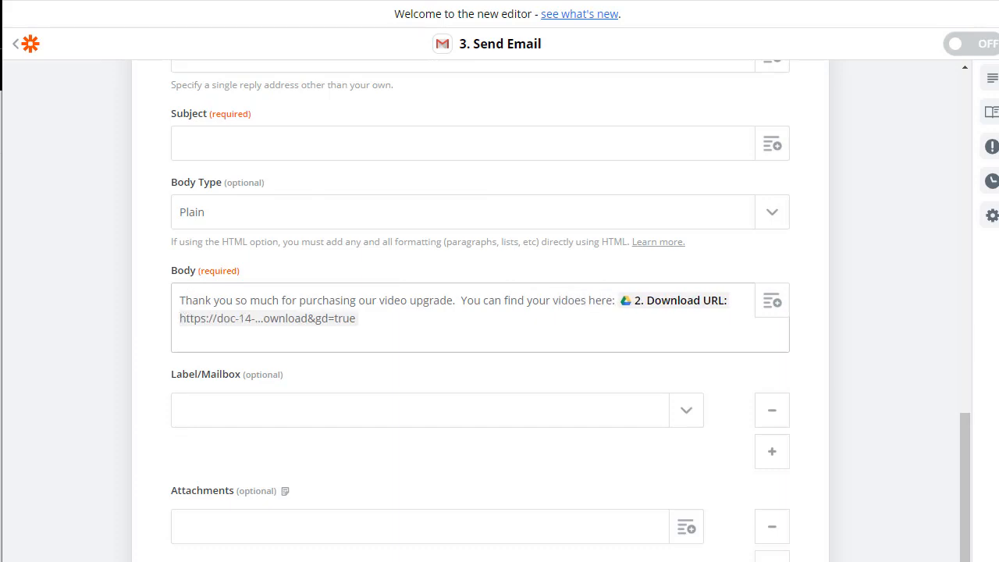
scroll(401, 546, "down", 3)
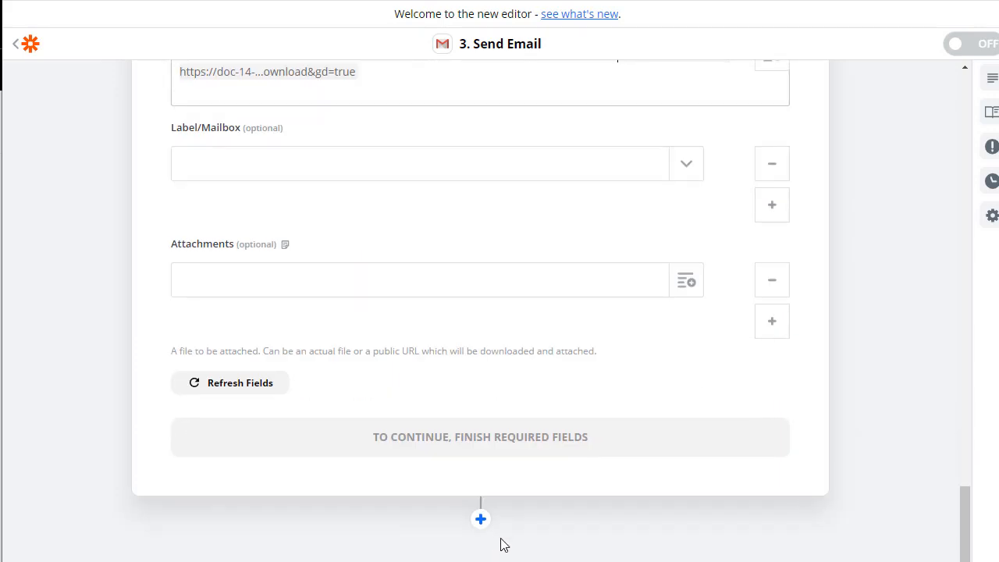